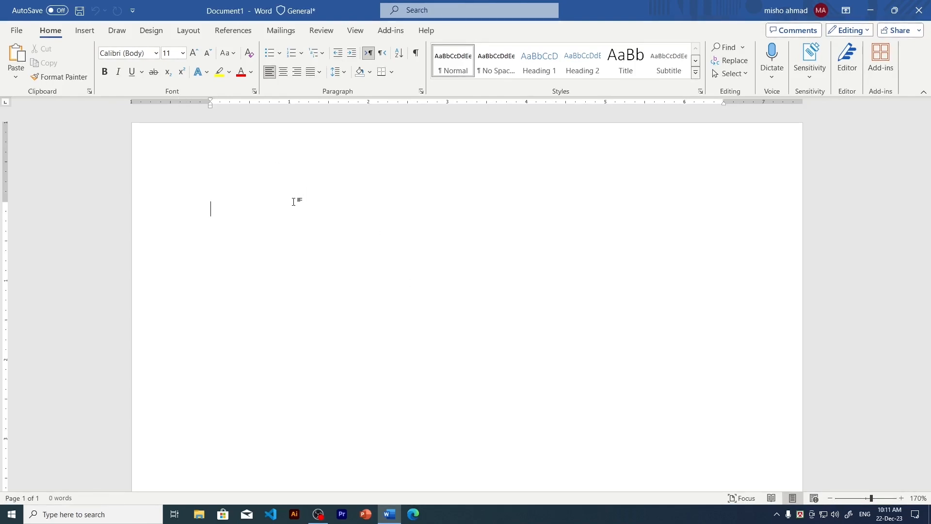
- Enter the text "Bismillahir rahmanir rahim" on the first line of the blank document
{"action": "type", "text": "Bismillahir r"}
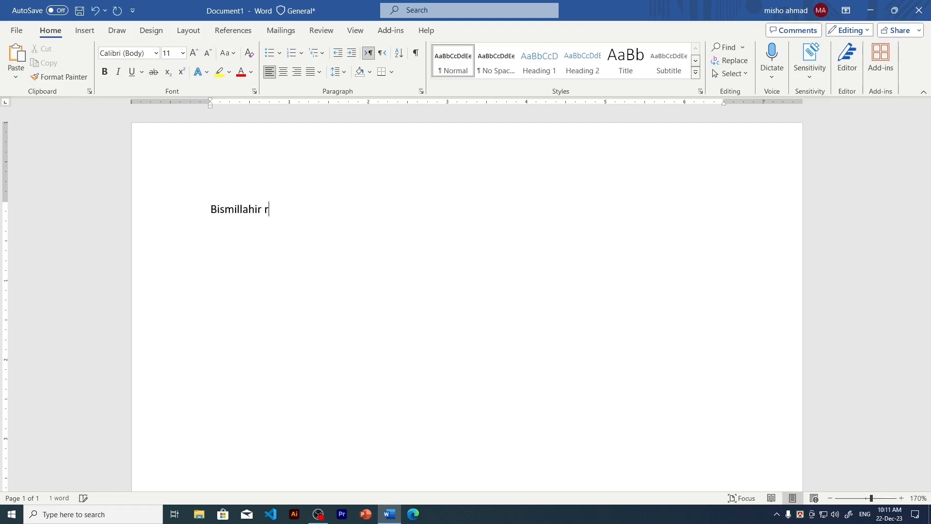
{"action": "type", "text": "ahmanir rahi"}
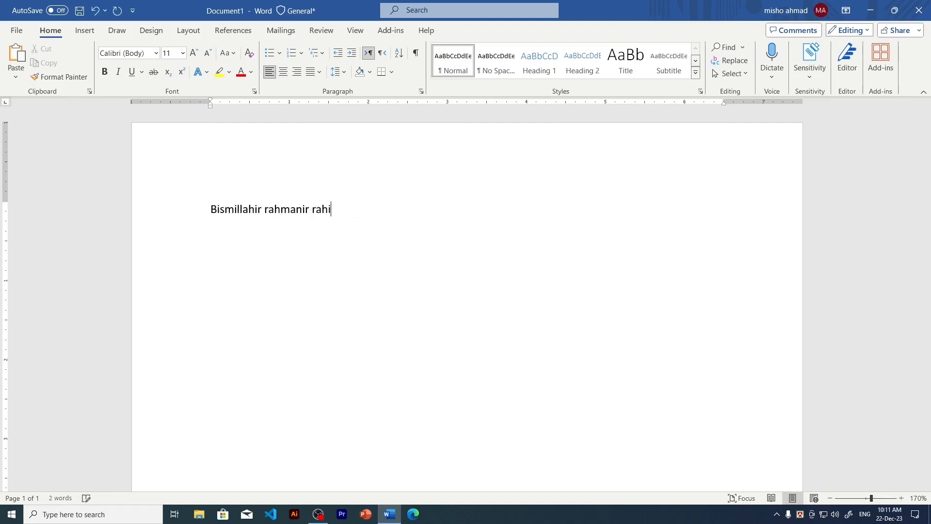
{"action": "type", "text": "m"}
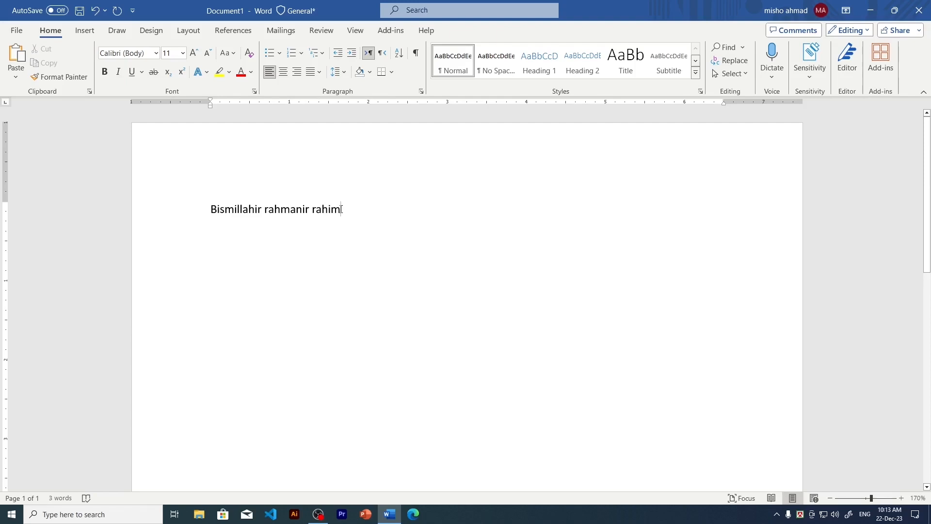
- Align the whole "Bismillahir rahmanir rahim" line to the right margin
{"action": "left_click_drag", "start_coordinate": [341, 209], "coordinate": [214, 213]}
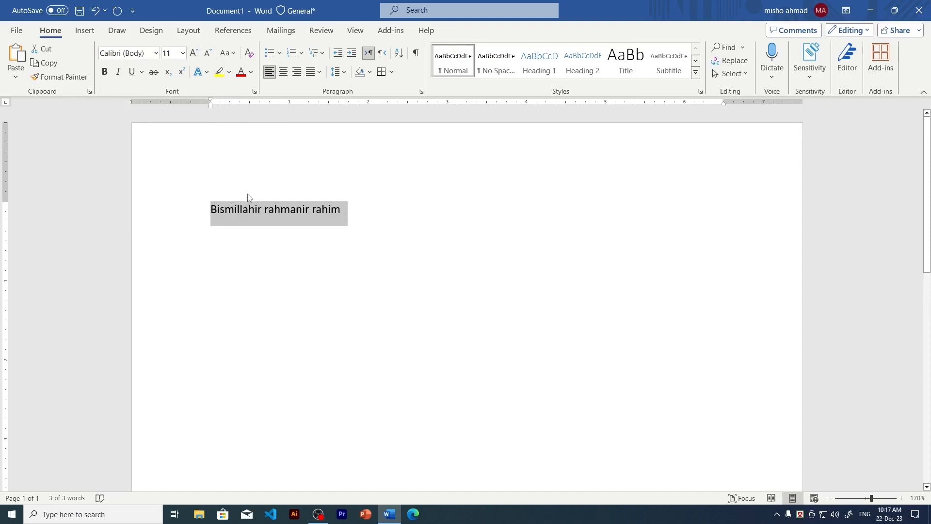
{"action": "left_click", "coordinate": [156, 54]}
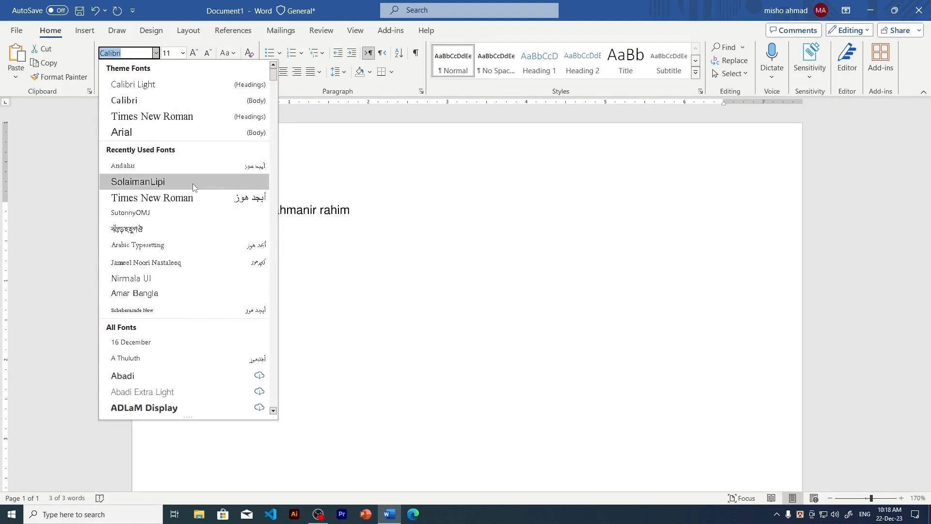
{"action": "key", "text": "Escape"}
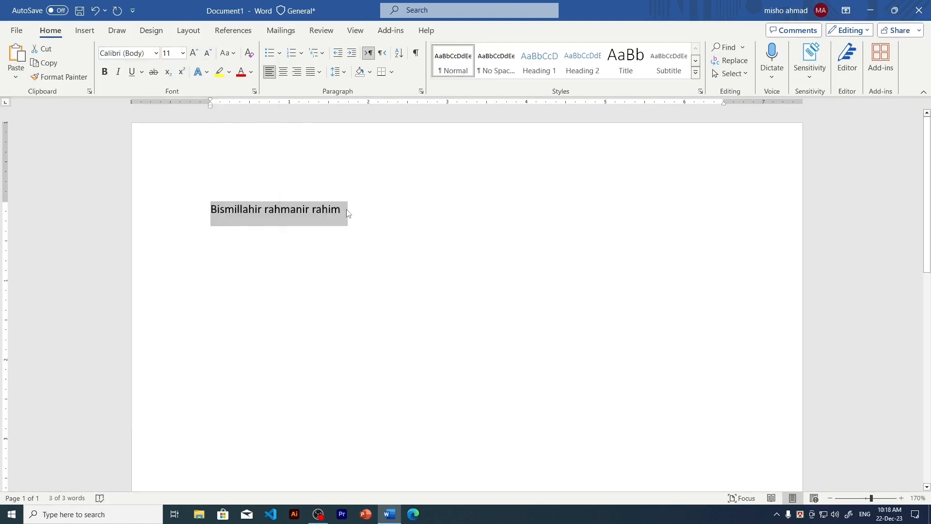
{"action": "left_click", "coordinate": [296, 71]}
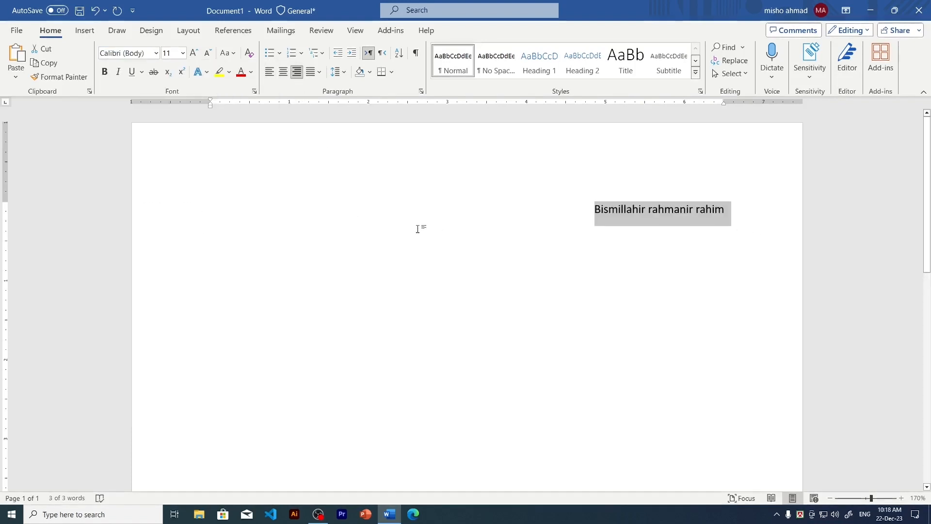
- Set the selected line's font to Times New Roman and its size to 24
{"action": "left_click", "coordinate": [158, 54]}
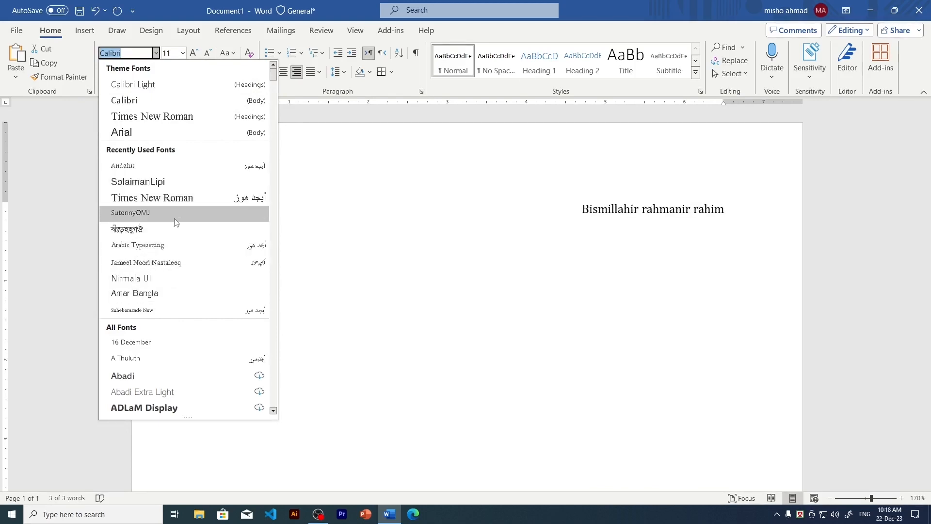
{"action": "left_click", "coordinate": [169, 119]}
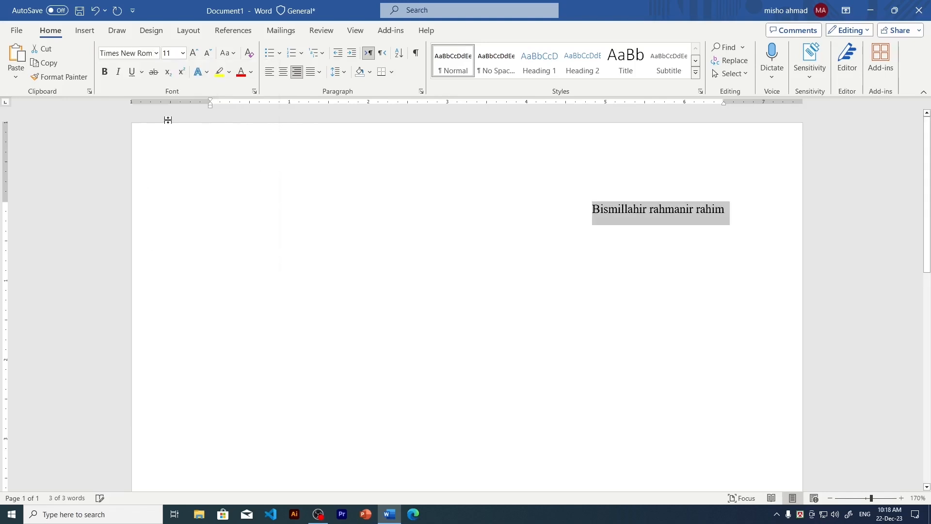
{"action": "left_click", "coordinate": [183, 54]}
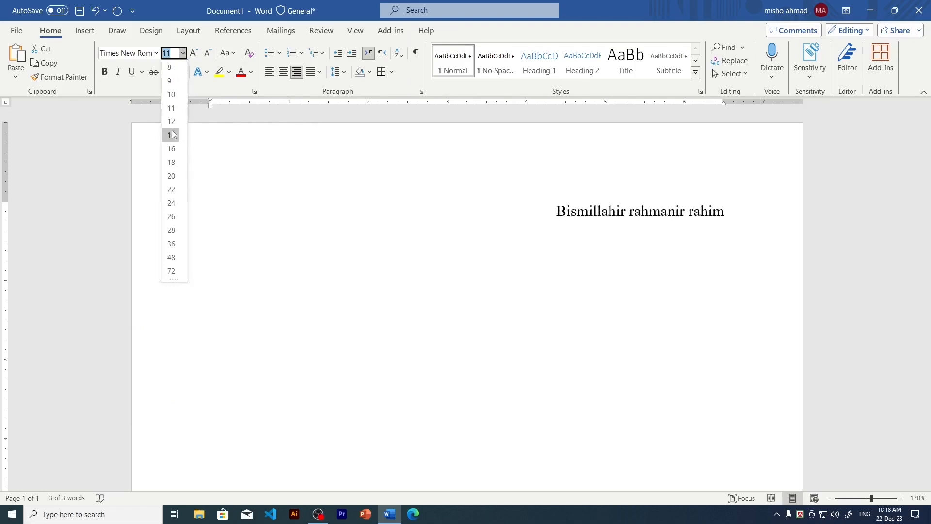
{"action": "left_click", "coordinate": [171, 203]}
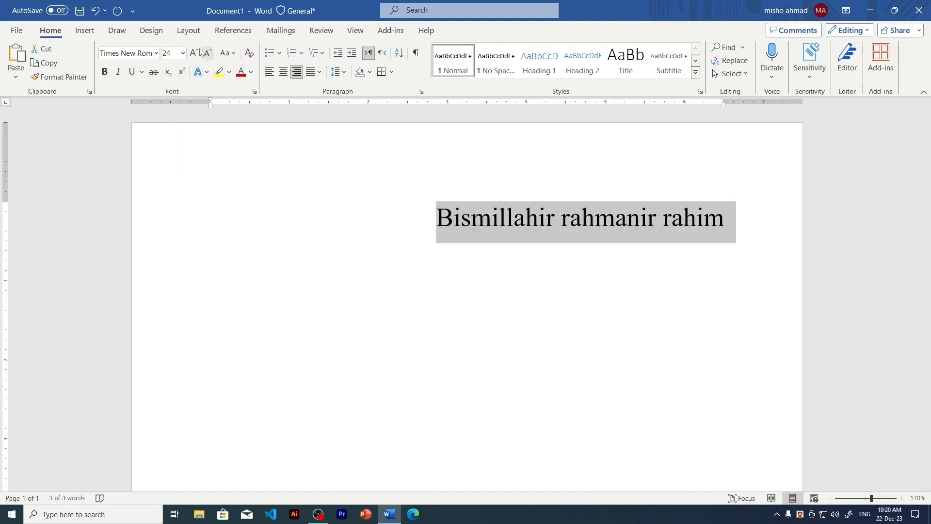
- Set the selected line's font size to the custom value 100
{"action": "left_click", "coordinate": [183, 52]}
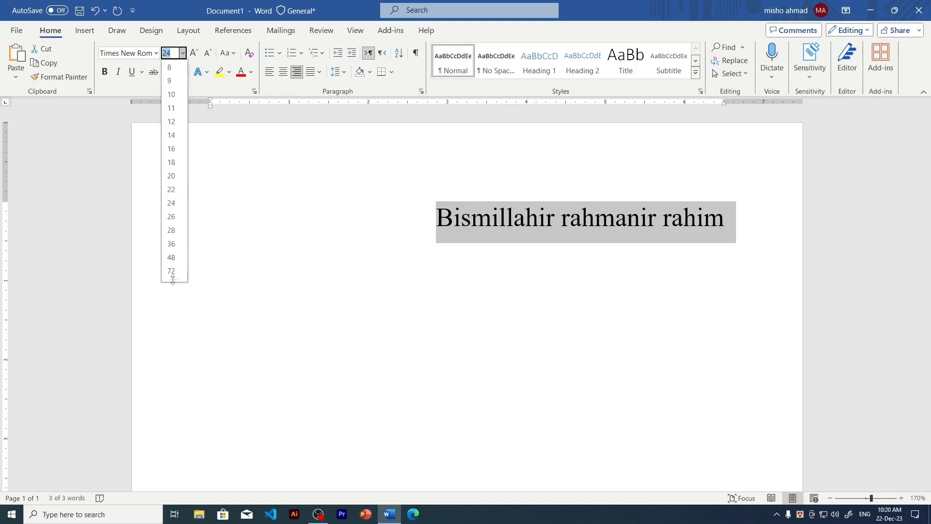
{"action": "left_click_drag", "start_coordinate": [173, 279], "coordinate": [159, 372]}
{"action": "key", "text": "BackSpace"}
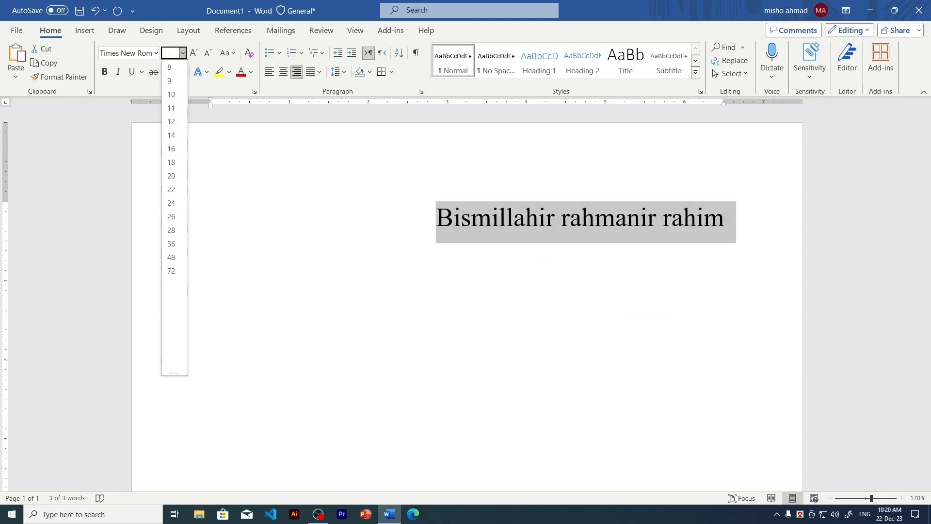
{"action": "type", "text": "100"}
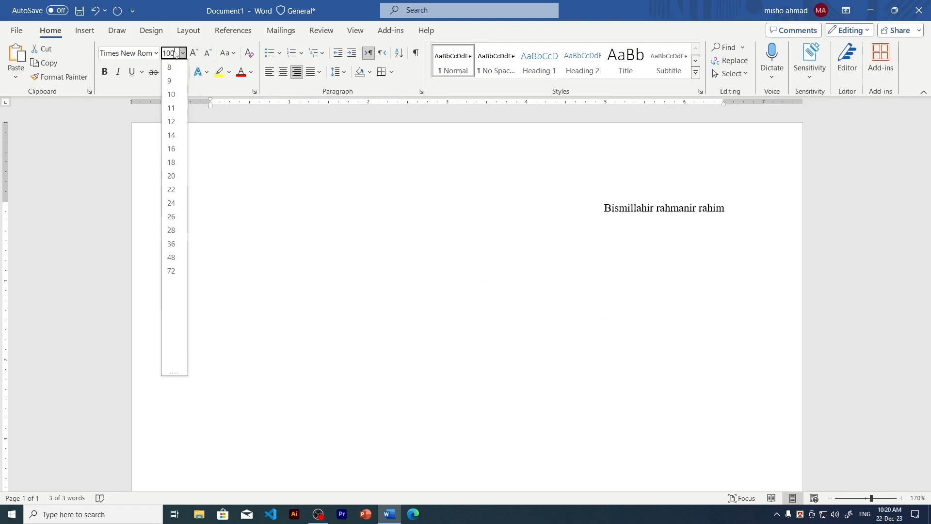
{"action": "key", "text": "Return"}
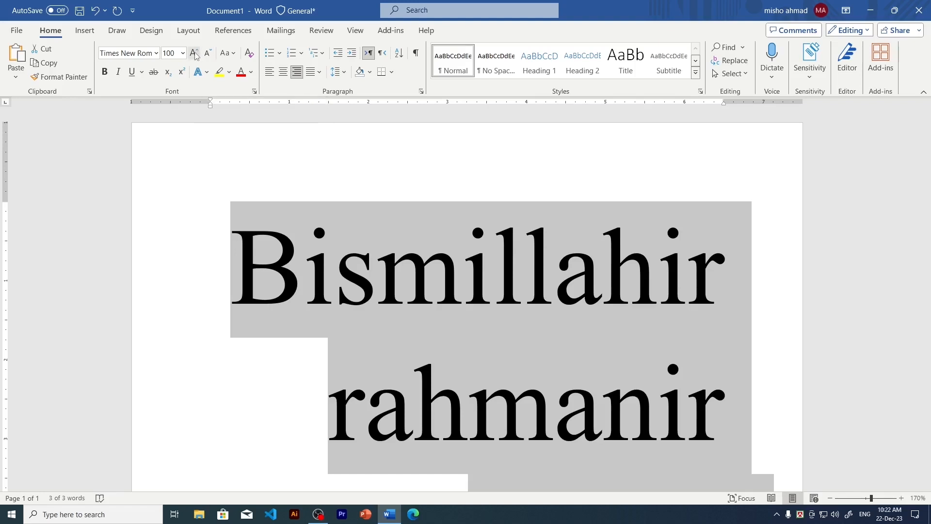
- Increase the selected line's font size stepwise to 120 and decrease it stepwise to 28
{"action": "left_click", "coordinate": [194, 53]}
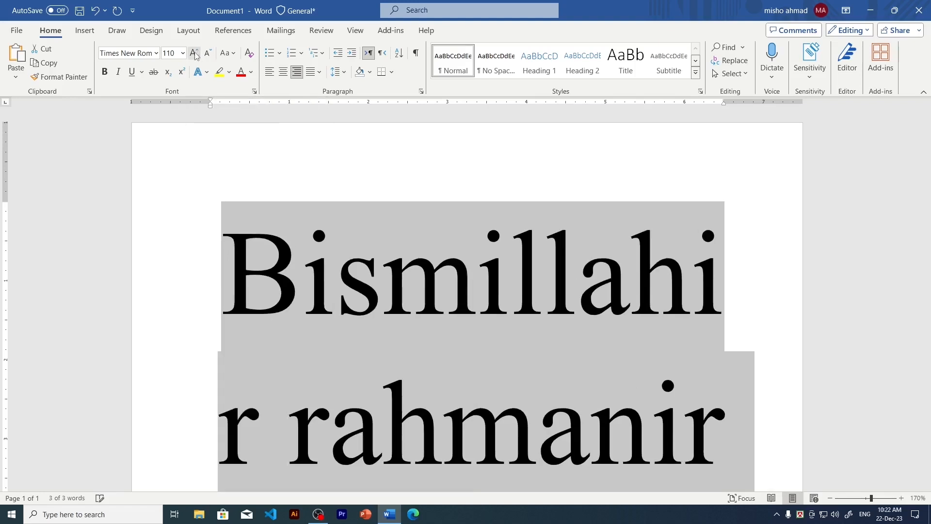
{"action": "left_click", "coordinate": [194, 53]}
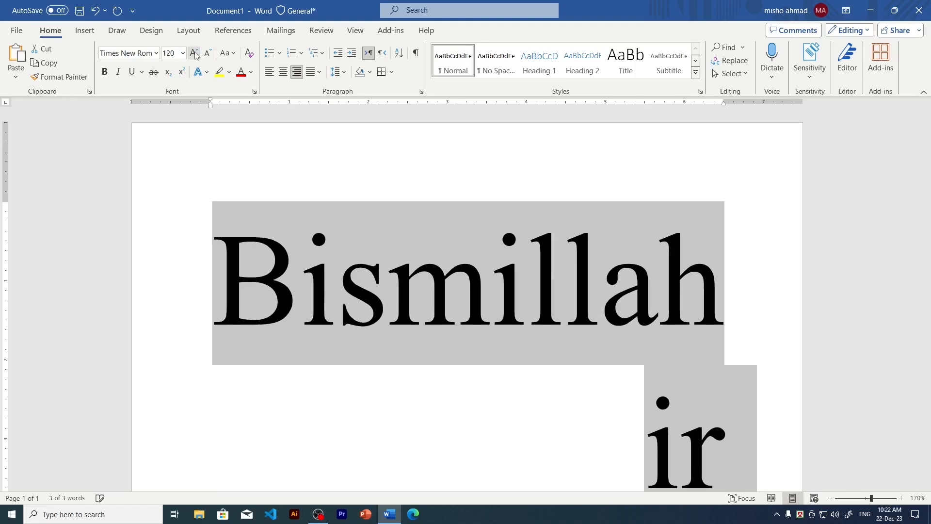
{"action": "left_click", "coordinate": [207, 54]}
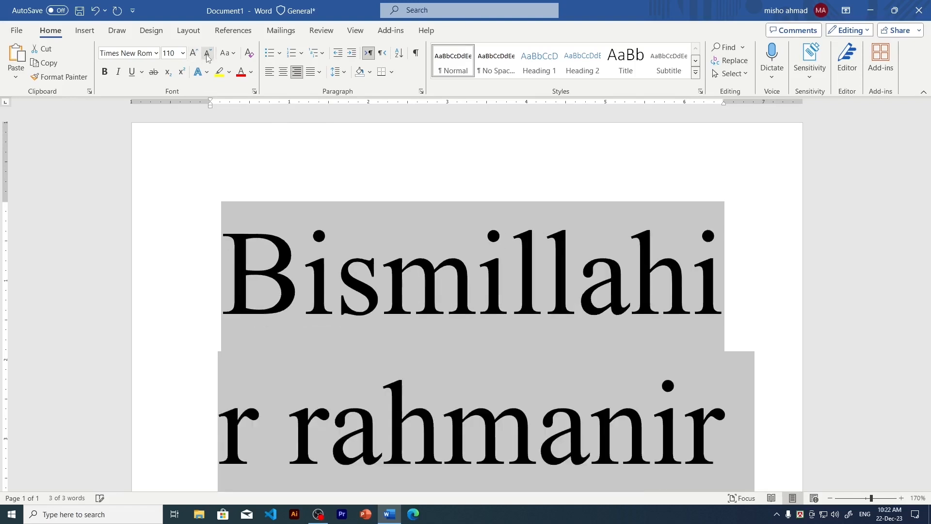
{"action": "left_click", "coordinate": [207, 54]}
{"action": "left_click", "coordinate": [208, 54]}
{"action": "left_click", "coordinate": [207, 54]}
{"action": "left_click", "coordinate": [207, 54]}
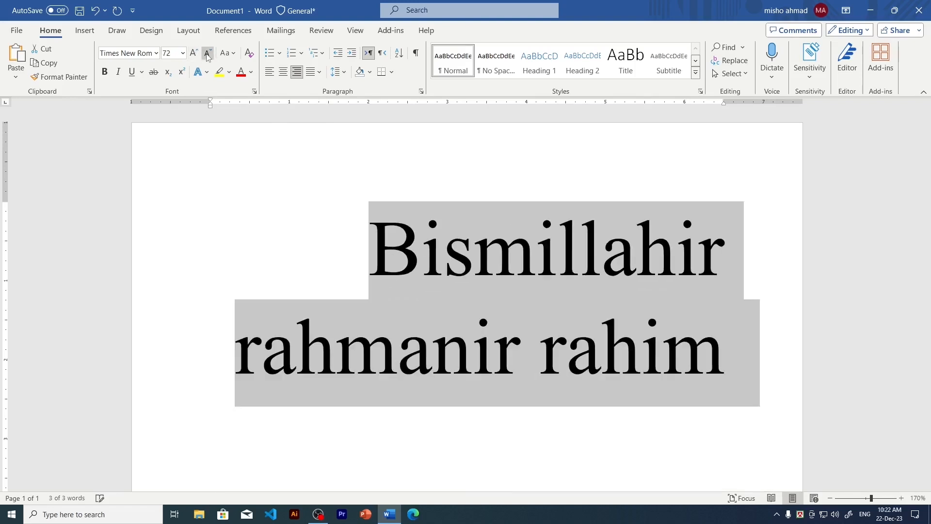
{"action": "left_click", "coordinate": [207, 54]}
{"action": "left_click", "coordinate": [208, 54]}
{"action": "left_click", "coordinate": [208, 55]}
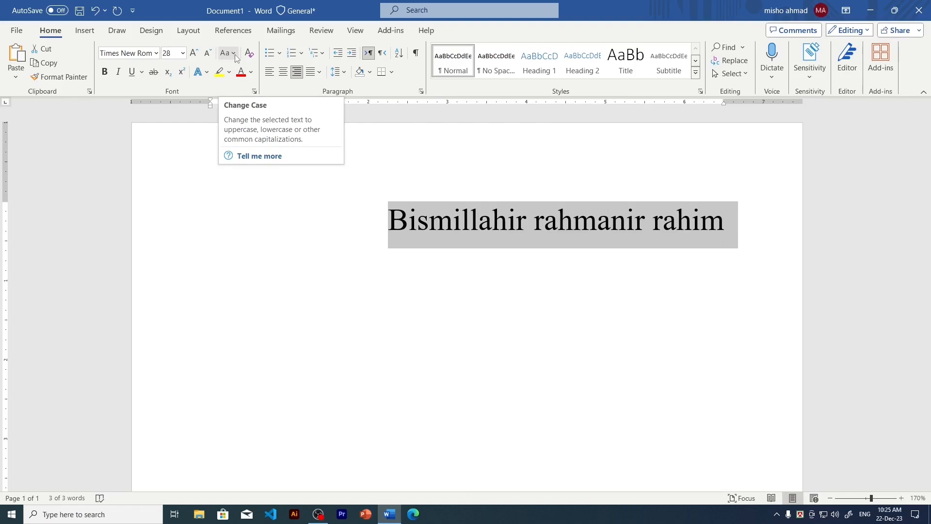
- Change the selected line's case to UPPERCASE and then to lowercase
{"action": "left_click", "coordinate": [236, 56]}
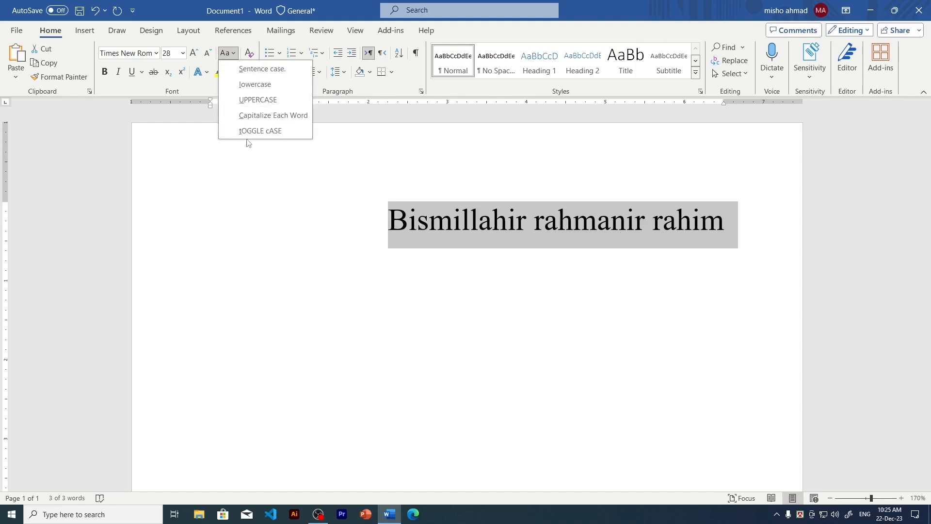
{"action": "left_click", "coordinate": [255, 99]}
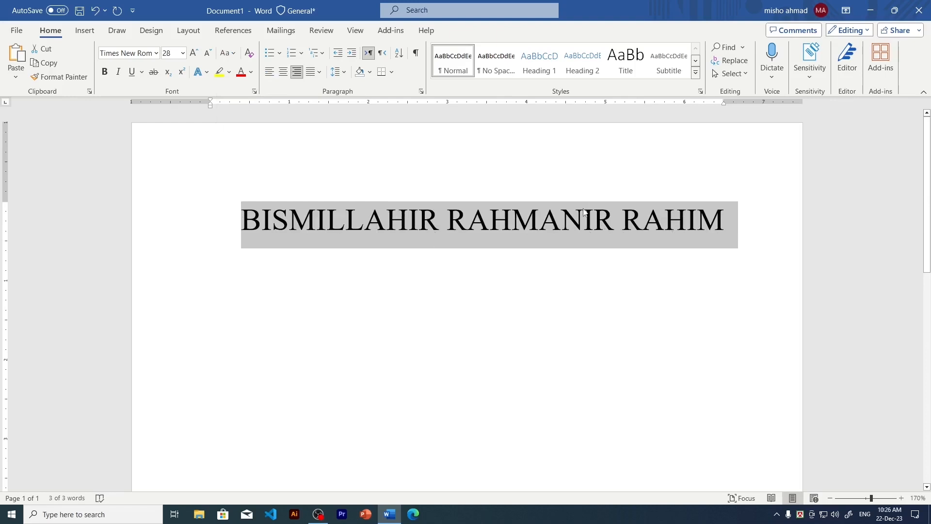
{"action": "left_click", "coordinate": [225, 53]}
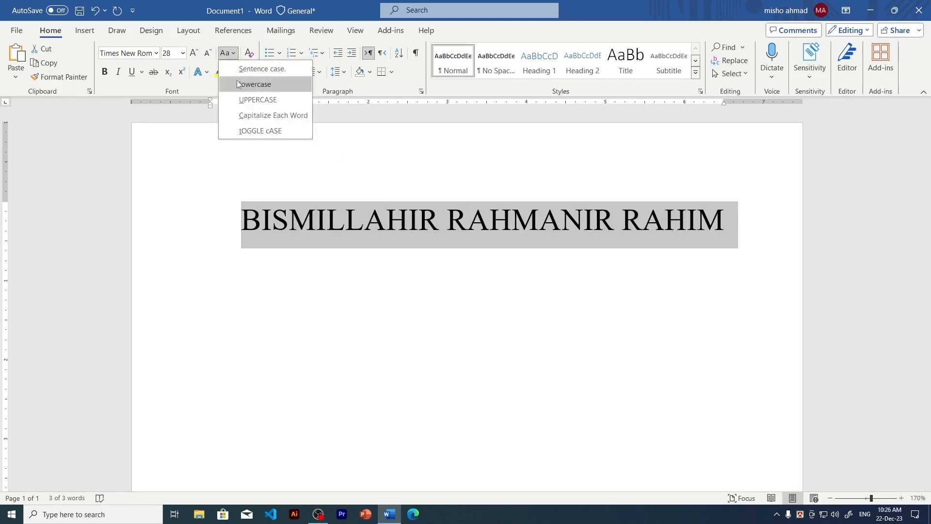
{"action": "left_click", "coordinate": [254, 84]}
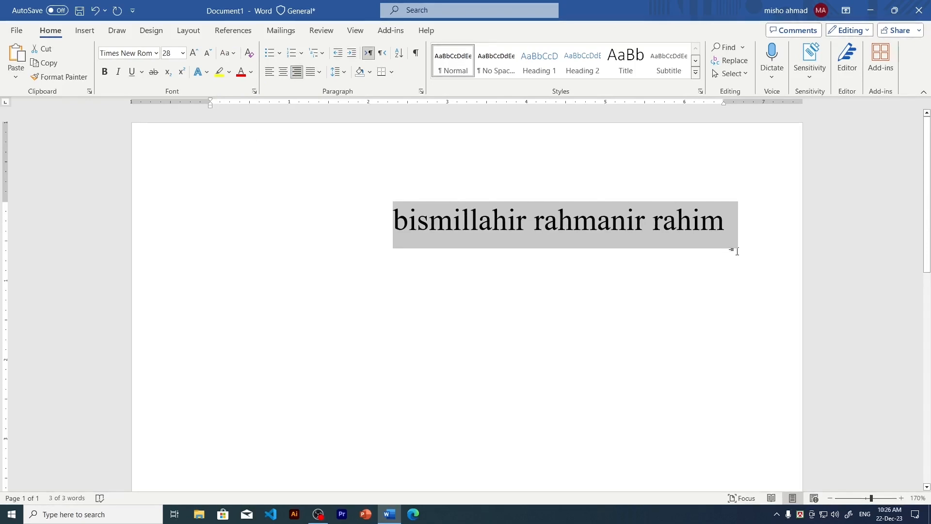
- Change the selected line to Sentence case and then to Capitalize Each Word
{"action": "left_click", "coordinate": [226, 52]}
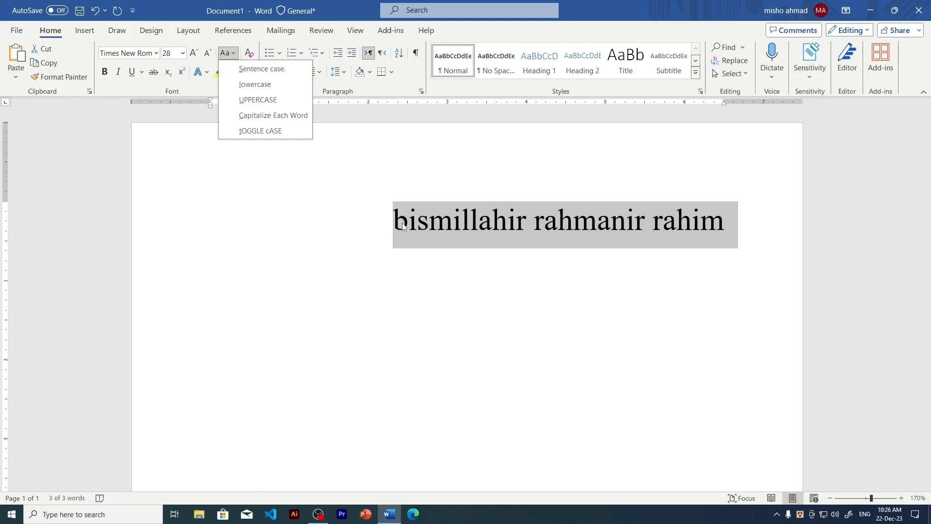
{"action": "left_click", "coordinate": [263, 69]}
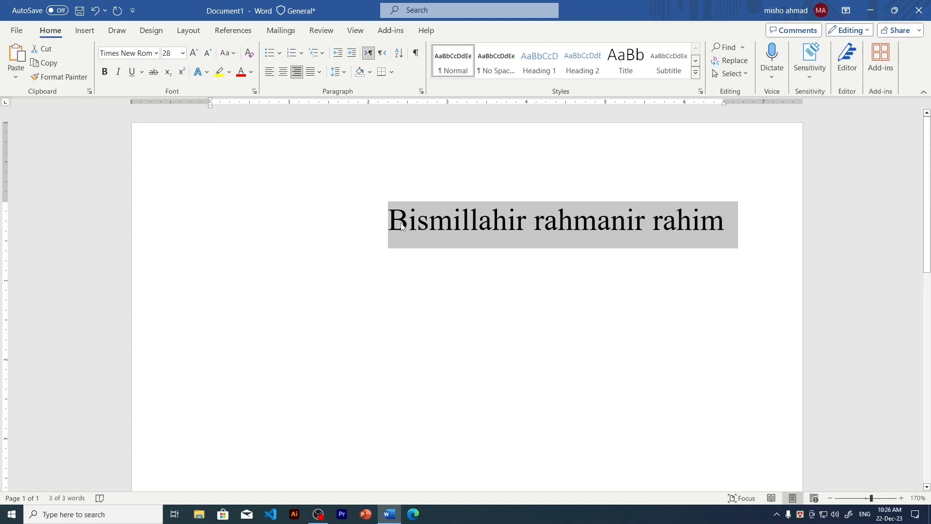
{"action": "left_click", "coordinate": [227, 53]}
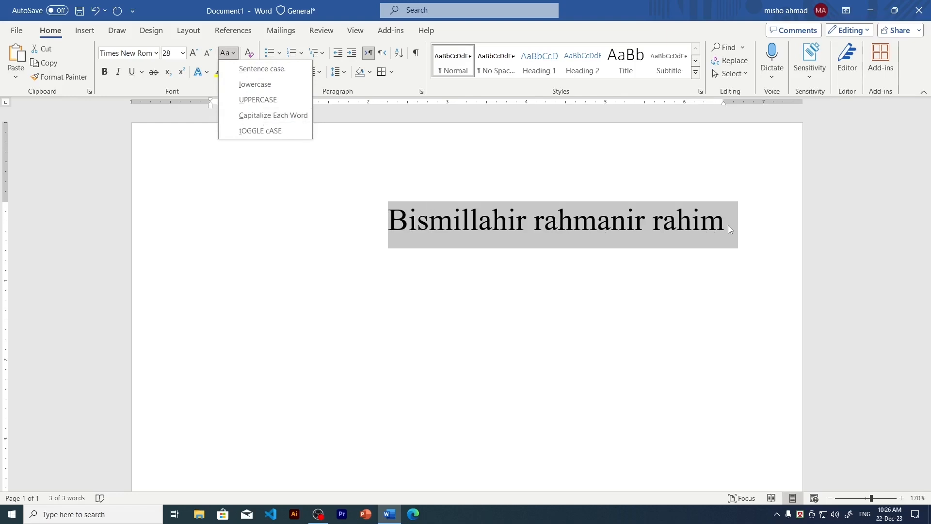
{"action": "left_click", "coordinate": [289, 115]}
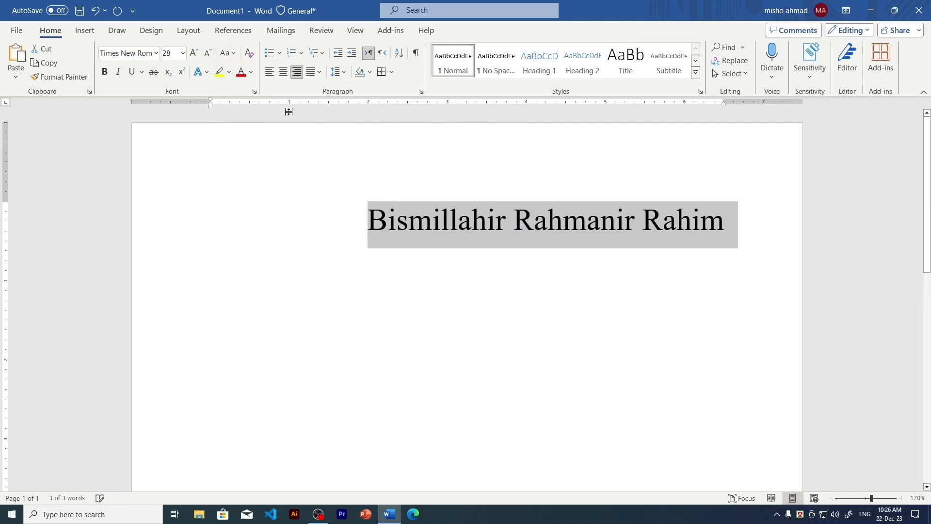
- Apply tOGGLE cASE to the selected line, and set its case back to Capitalize Each Word
{"action": "left_click", "coordinate": [227, 53]}
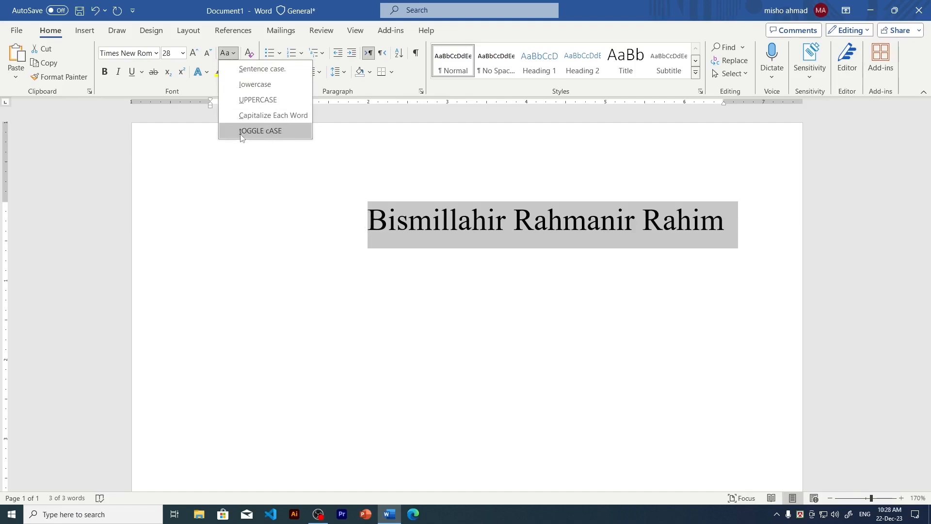
{"action": "left_click", "coordinate": [280, 135]}
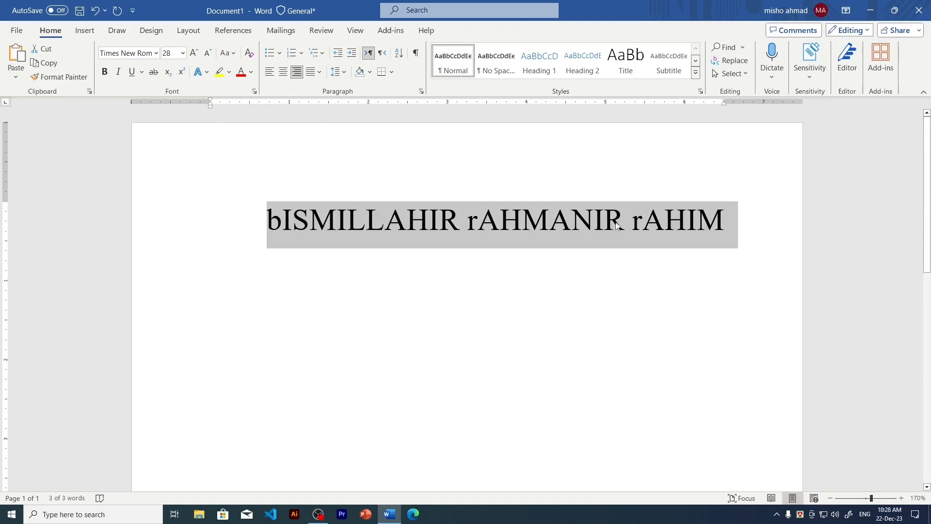
{"action": "left_click", "coordinate": [234, 55]}
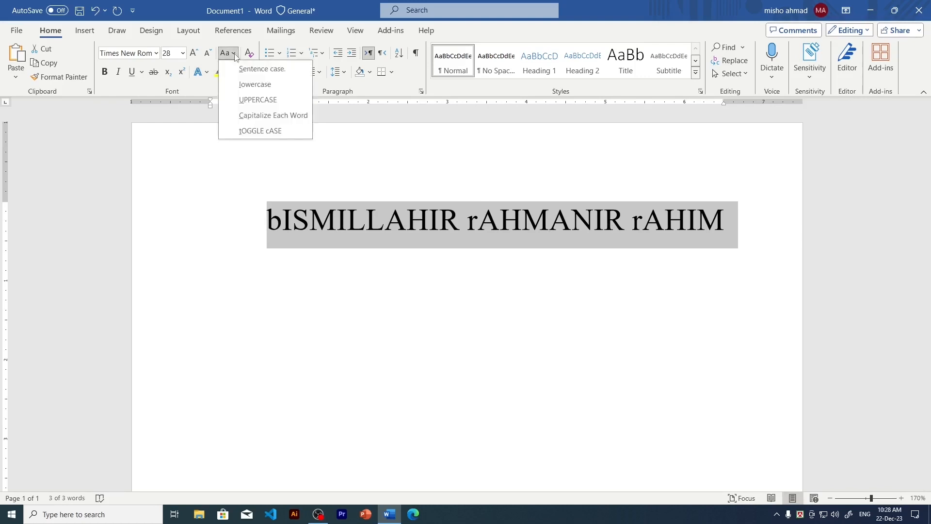
{"action": "left_click", "coordinate": [263, 119]}
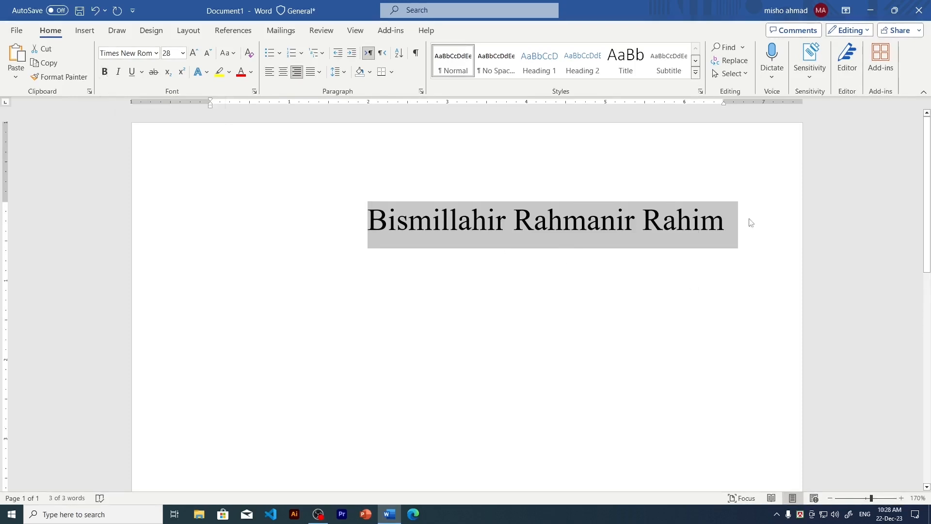
- Format the selected line as bold, italic and underlined
{"action": "left_click", "coordinate": [105, 73]}
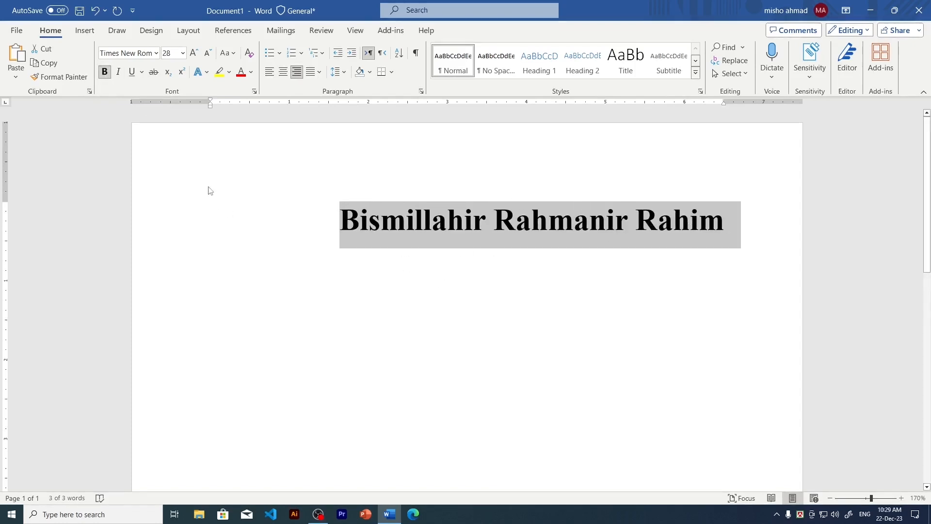
{"action": "left_click", "coordinate": [119, 74]}
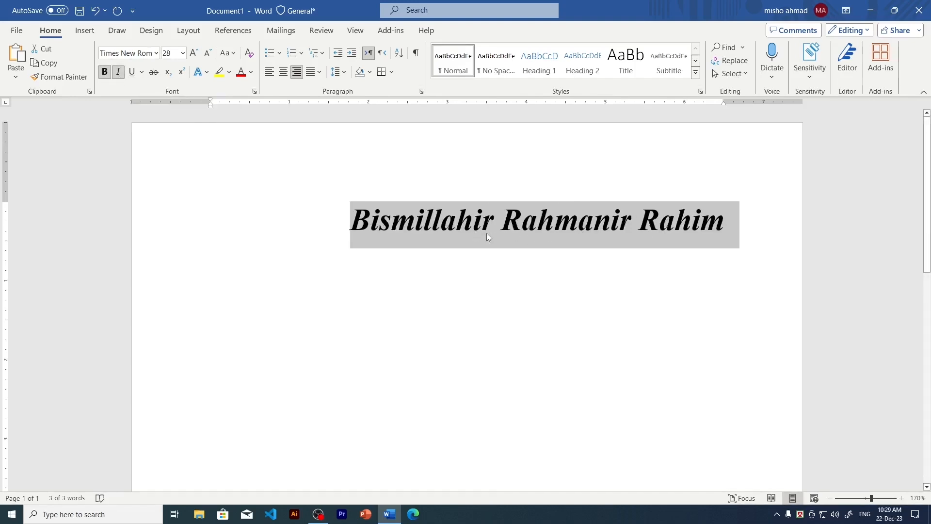
{"action": "left_click", "coordinate": [132, 72]}
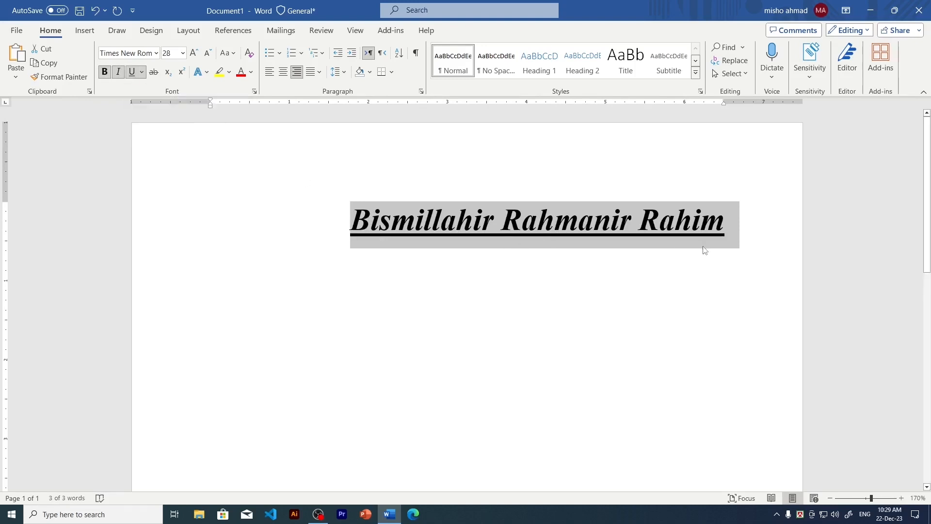
- Set the selected line's underline colour to a custom blue from the standard colour palette
{"action": "left_click", "coordinate": [142, 72]}
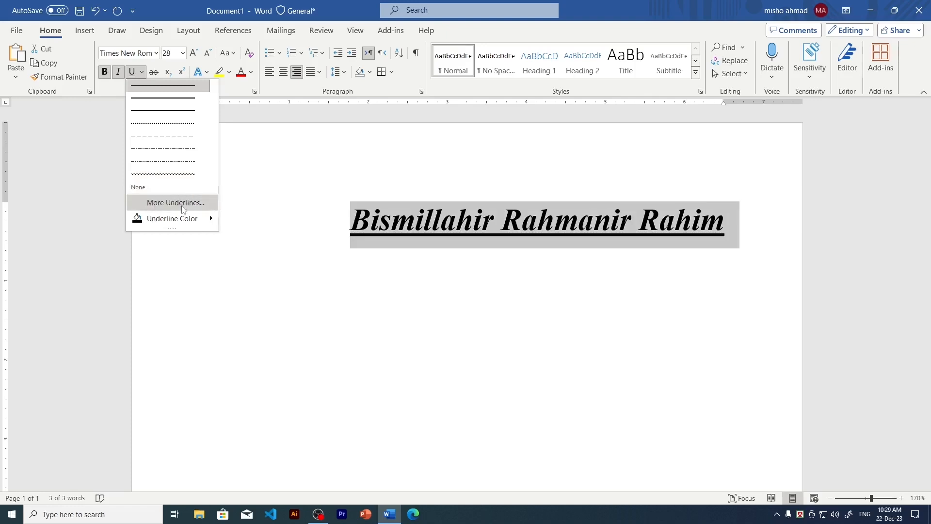
{"action": "mouse_move", "coordinate": [173, 221]}
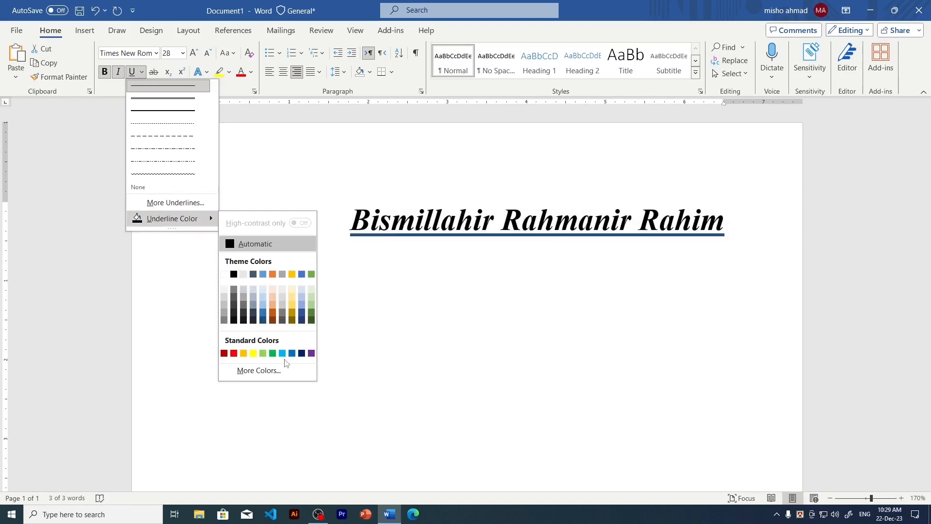
{"action": "left_click", "coordinate": [263, 371]}
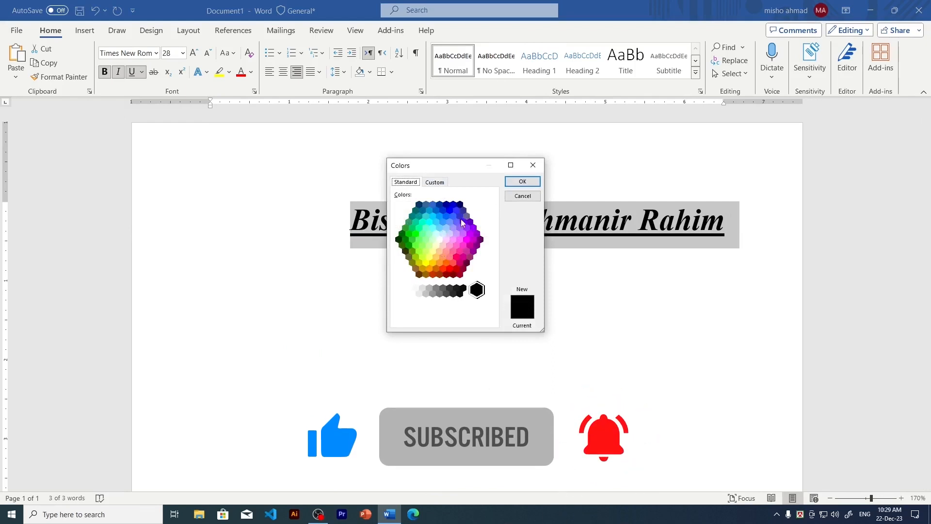
{"action": "left_click", "coordinate": [452, 207]}
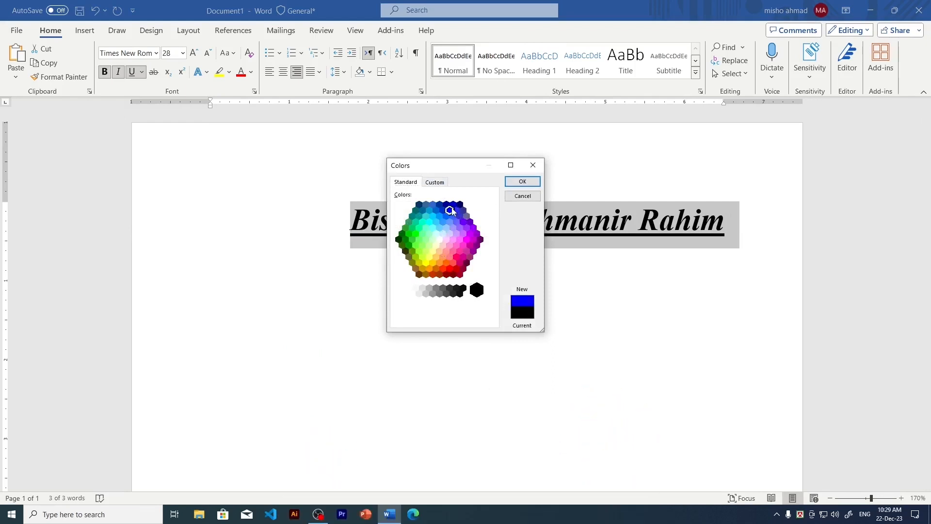
{"action": "left_click", "coordinate": [522, 181]}
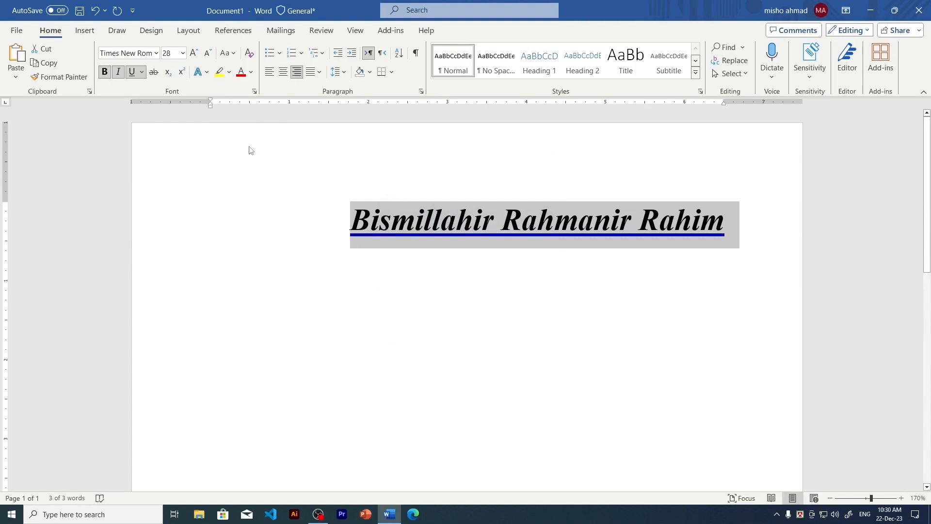
- Strike through the selected line and give its text a yellow outline
{"action": "left_click", "coordinate": [154, 72]}
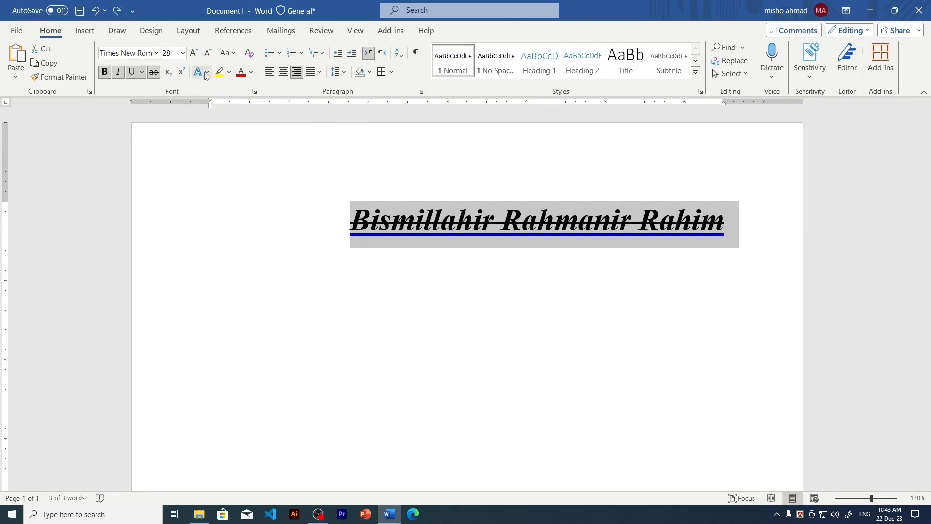
{"action": "left_click", "coordinate": [202, 72]}
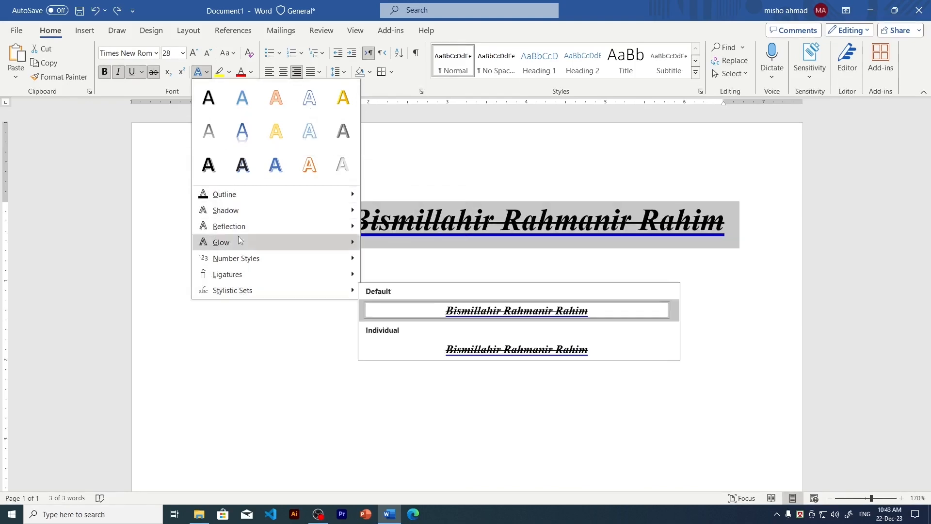
{"action": "mouse_move", "coordinate": [235, 195]}
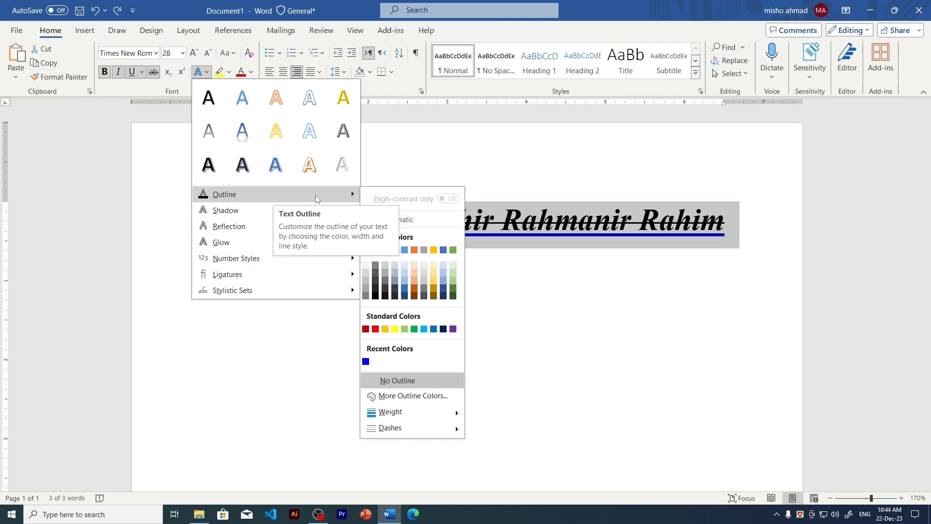
{"action": "left_click", "coordinate": [395, 329]}
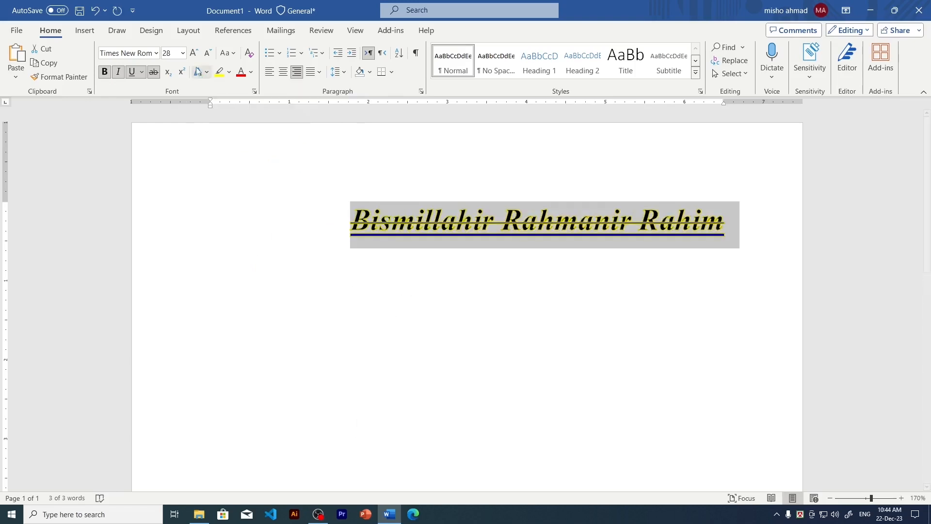
- Set the selected line's font size to 72 and its text outline to Gold, Accent 4, Lighter 40%
{"action": "left_click", "coordinate": [182, 53]}
{"action": "left_click", "coordinate": [171, 271]}
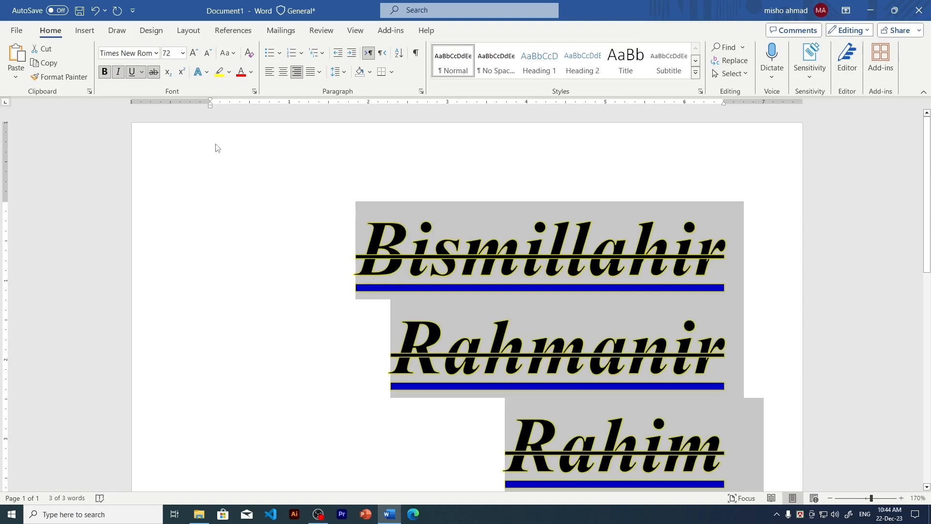
{"action": "left_click", "coordinate": [199, 72]}
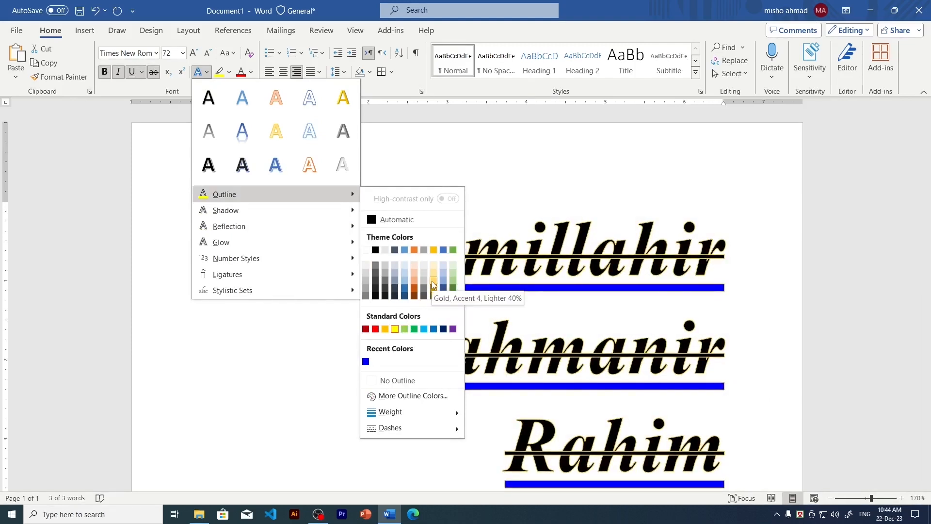
{"action": "left_click", "coordinate": [433, 285]}
- Examine the shadow, reflection, glow and number style options available for the selected text
{"action": "left_click", "coordinate": [199, 72]}
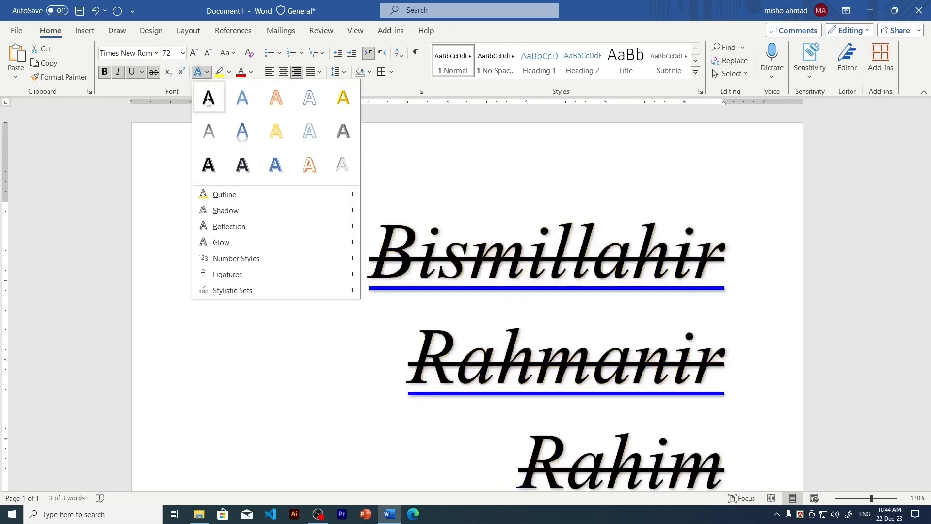
{"action": "mouse_move", "coordinate": [233, 213]}
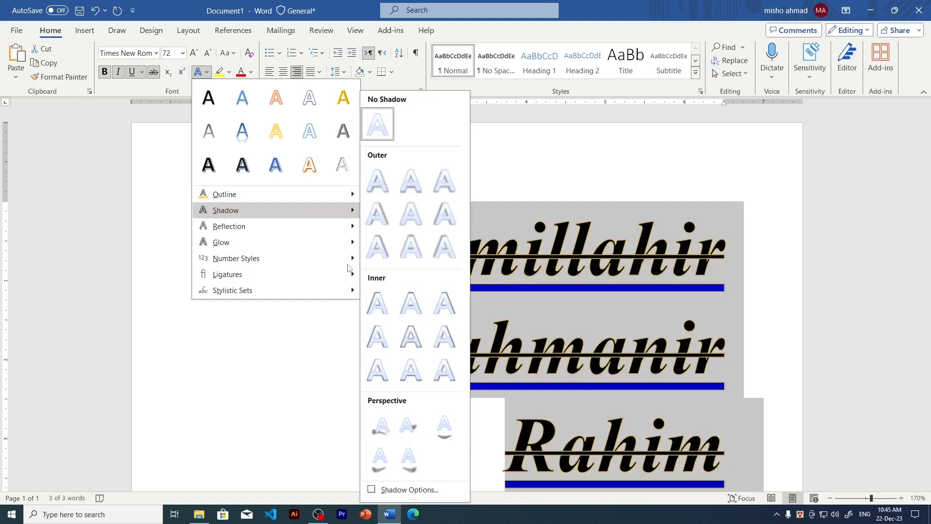
{"action": "mouse_move", "coordinate": [272, 226]}
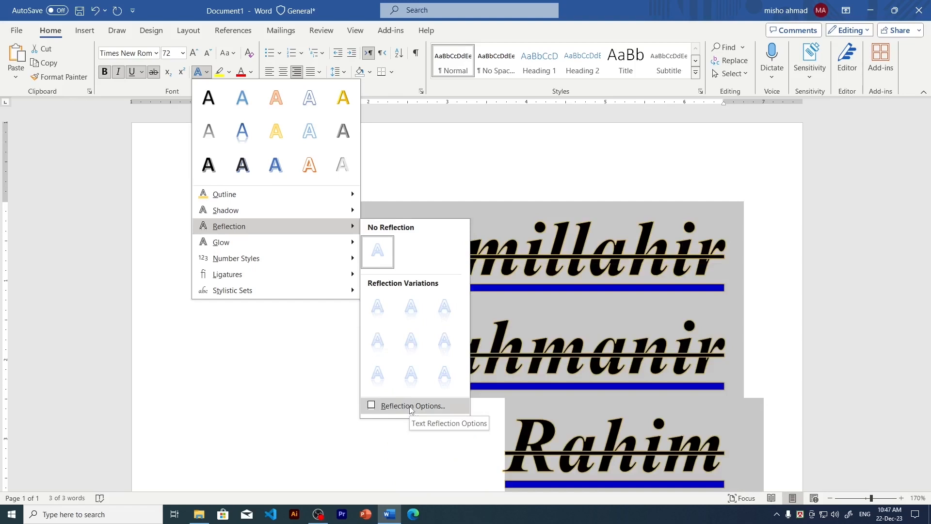
{"action": "mouse_move", "coordinate": [267, 244]}
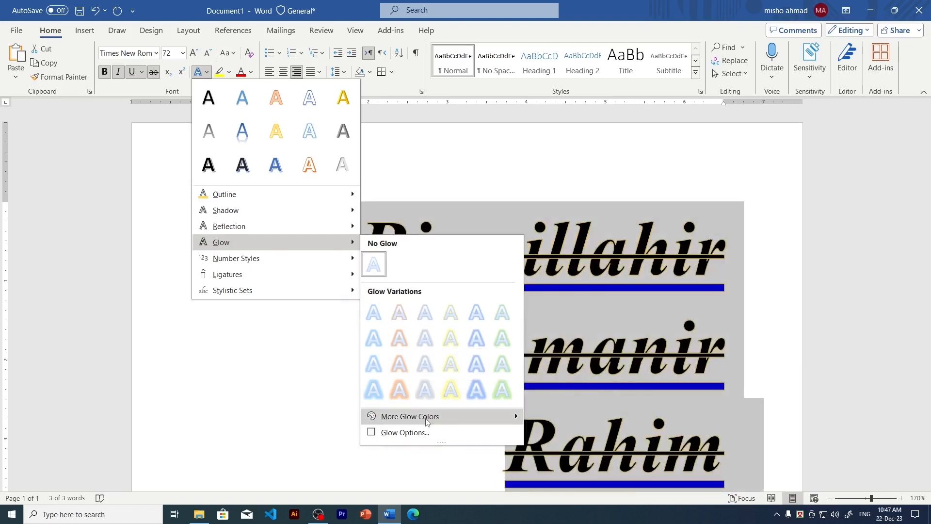
{"action": "mouse_move", "coordinate": [422, 416]}
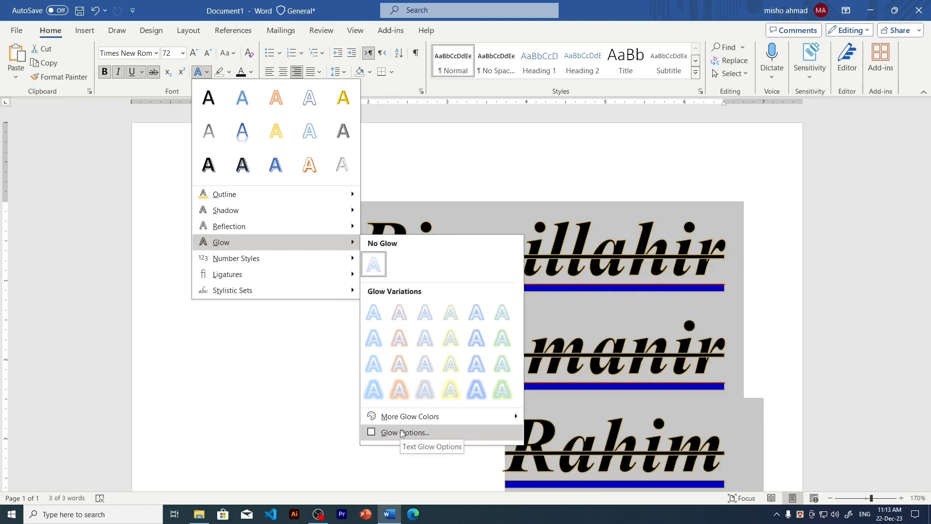
{"action": "mouse_move", "coordinate": [280, 262]}
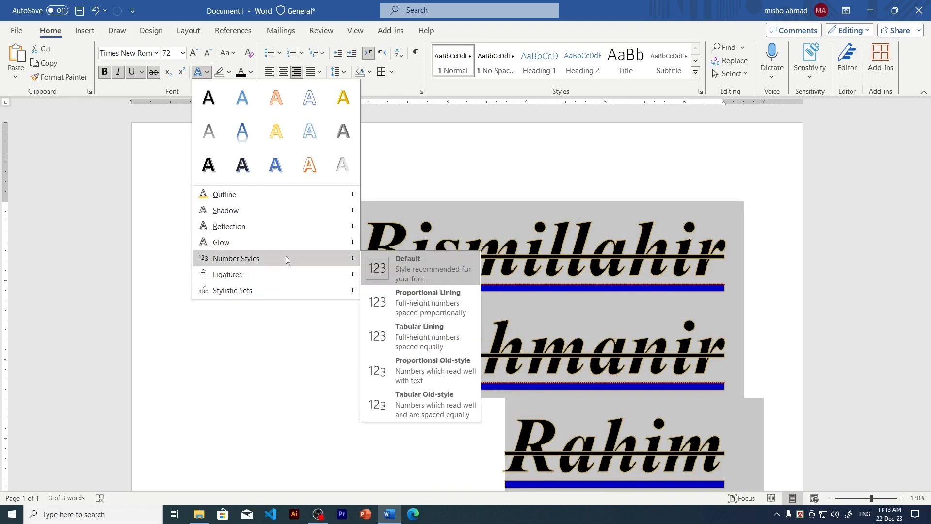
- Insert a new line above the heading text and enter 12345 on it
{"action": "left_click", "coordinate": [439, 213]}
{"action": "left_click", "coordinate": [357, 223]}
{"action": "key", "text": "Return"}
{"action": "key", "text": "Return"}
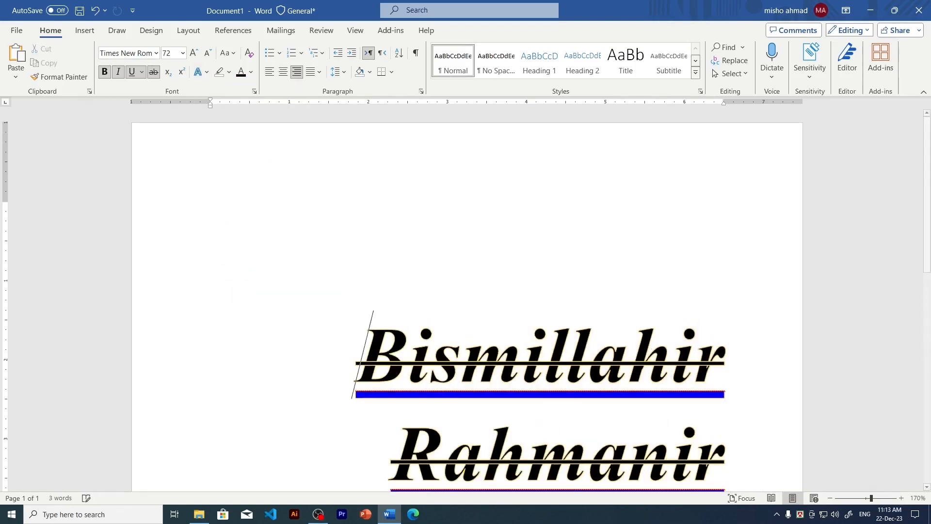
{"action": "left_click", "coordinate": [425, 242]}
{"action": "key", "text": "ctrl+z"}
{"action": "key", "text": "ctrl+y"}
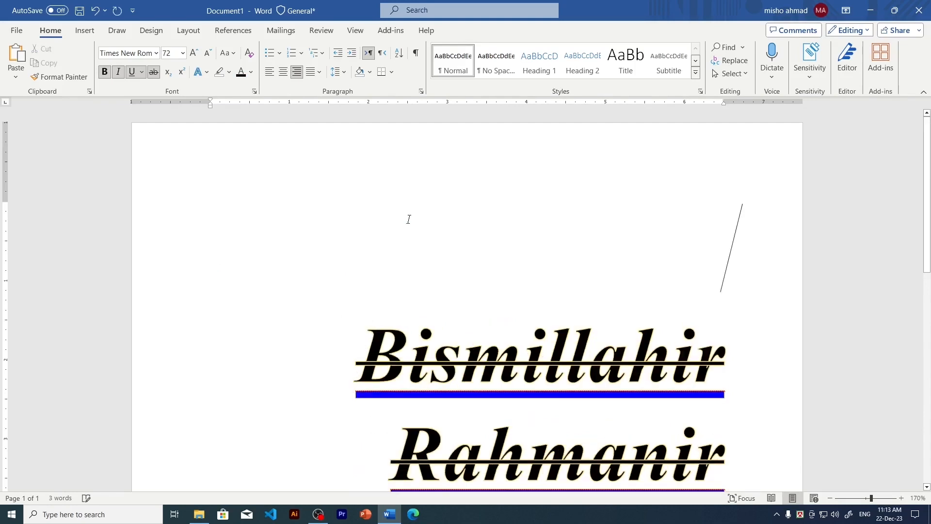
{"action": "type", "text": "12345"}
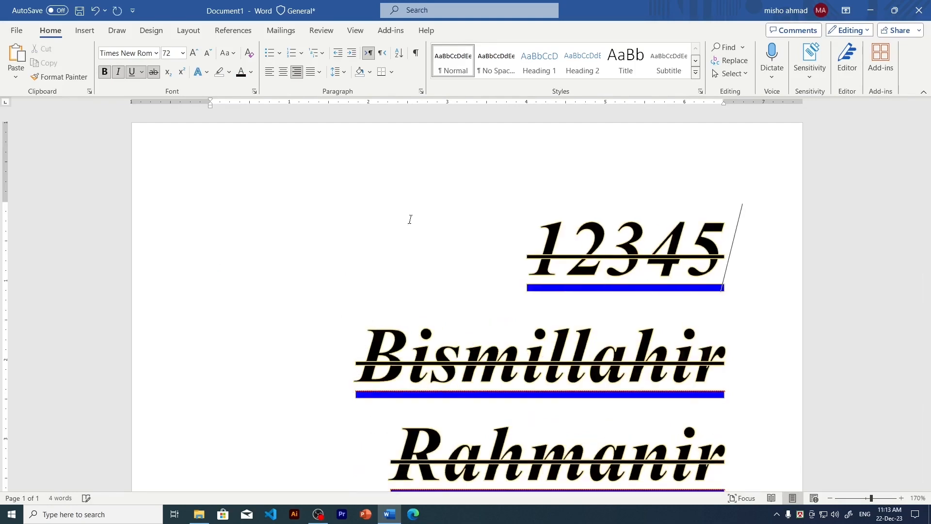
- Clear all formatting from the 12345 line
{"action": "left_click_drag", "start_coordinate": [741, 242], "coordinate": [509, 235]}
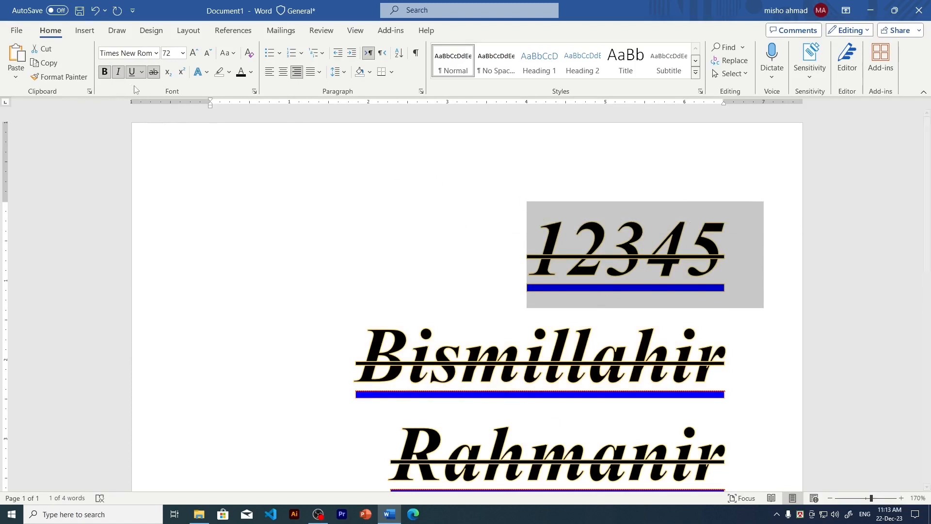
{"action": "left_click", "coordinate": [117, 71]}
{"action": "left_click", "coordinate": [116, 72]}
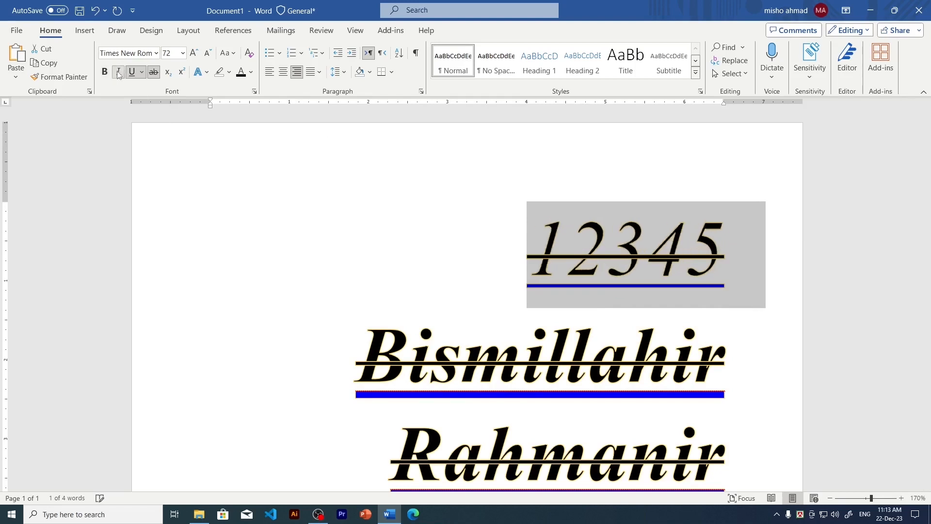
{"action": "left_click", "coordinate": [104, 72]}
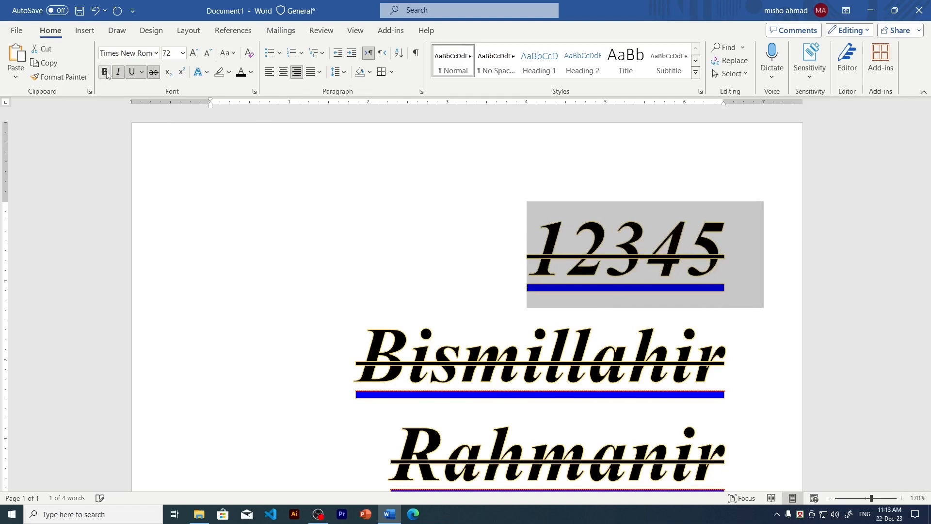
{"action": "left_click", "coordinate": [248, 55]}
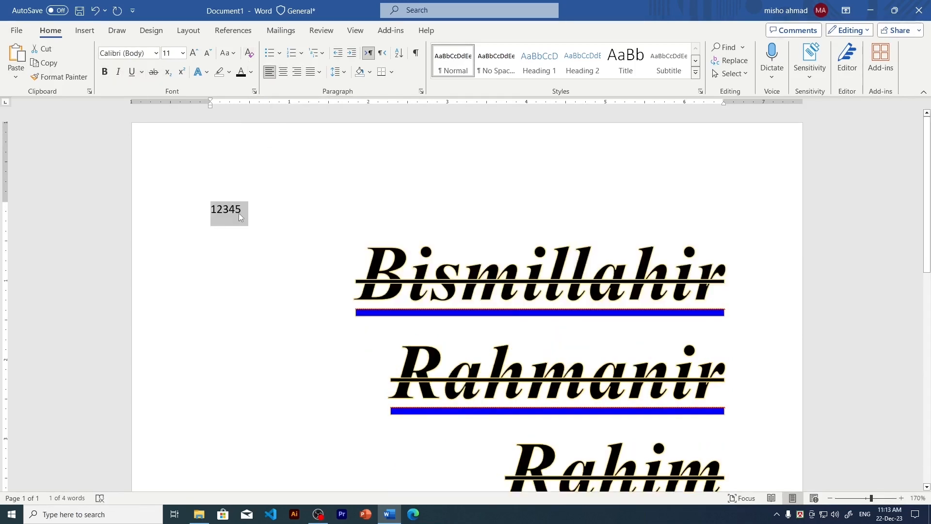
- Align the 12345 line to the right and set its font size to 72
{"action": "left_click", "coordinate": [256, 208]}
{"action": "left_click", "coordinate": [195, 208]}
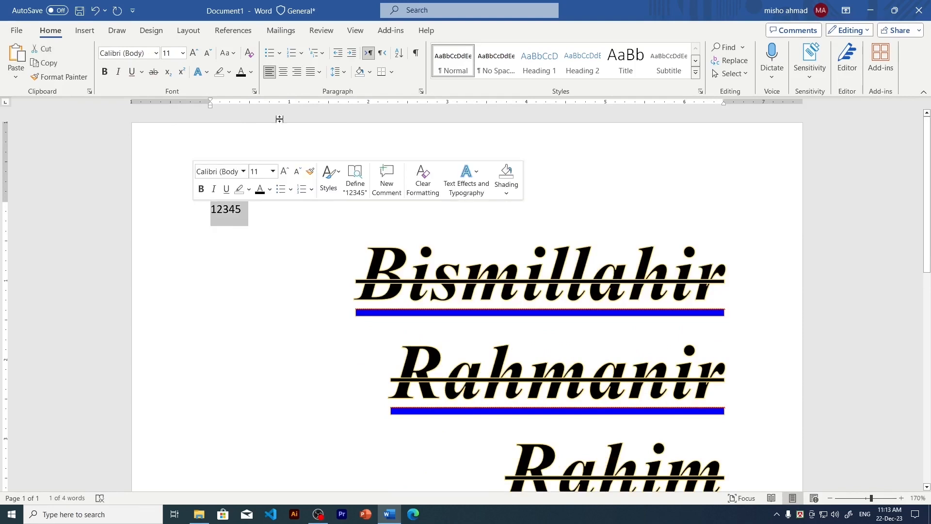
{"action": "left_click", "coordinate": [296, 72]}
{"action": "key", "text": "ctrl+z"}
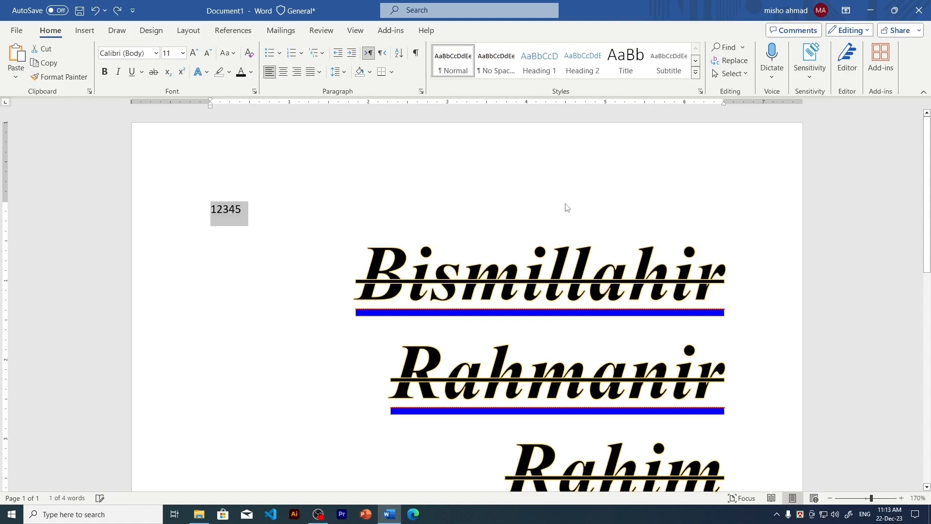
{"action": "left_click", "coordinate": [297, 72]}
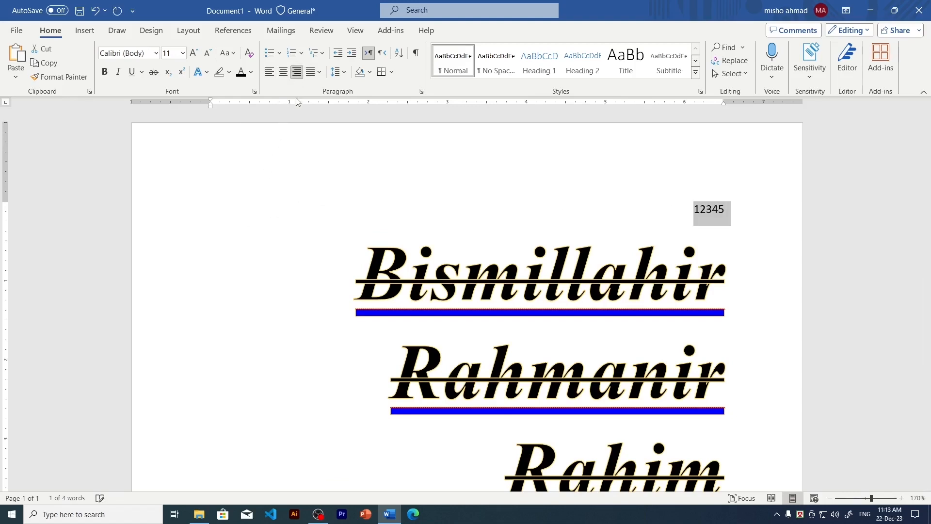
{"action": "left_click", "coordinate": [183, 53]}
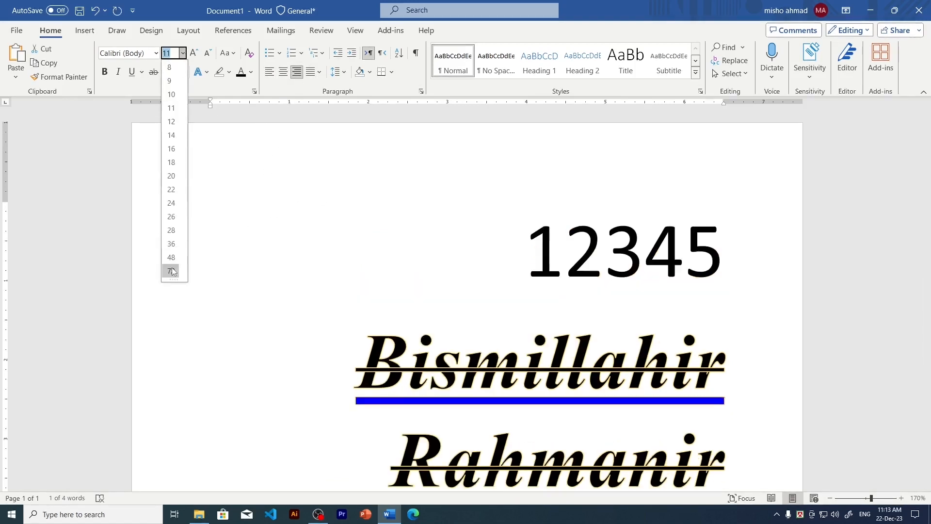
{"action": "left_click", "coordinate": [171, 270]}
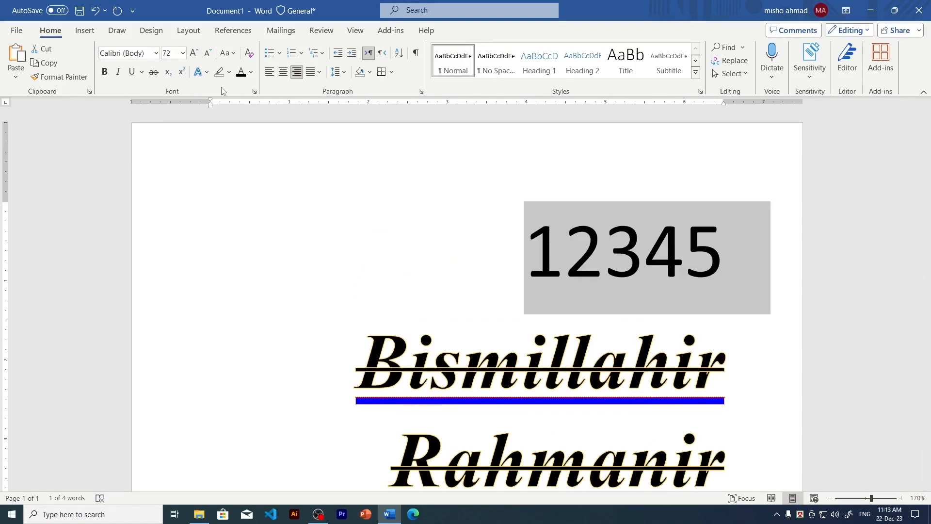
- Apply the Tabular Old-style number style to 12345
{"action": "left_click", "coordinate": [199, 72]}
{"action": "mouse_move", "coordinate": [242, 248]}
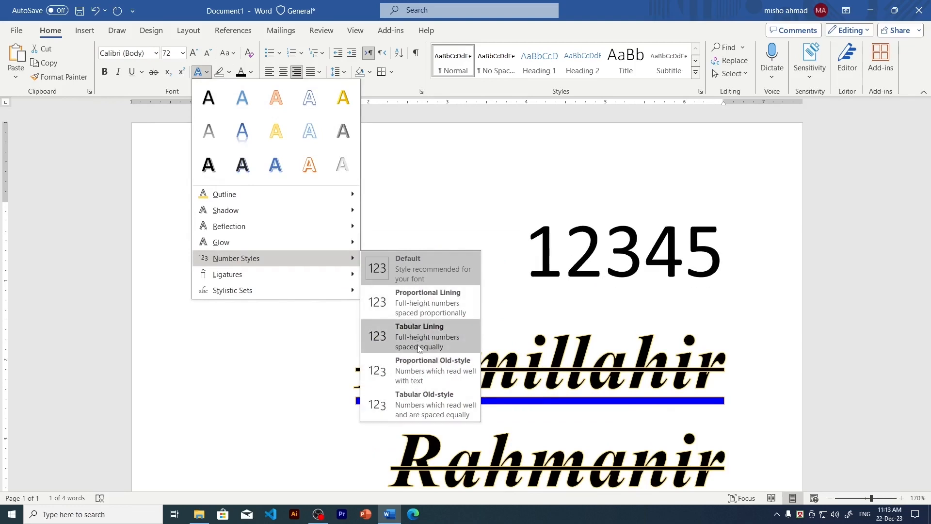
{"action": "left_click", "coordinate": [418, 395]}
{"action": "left_click", "coordinate": [407, 243]}
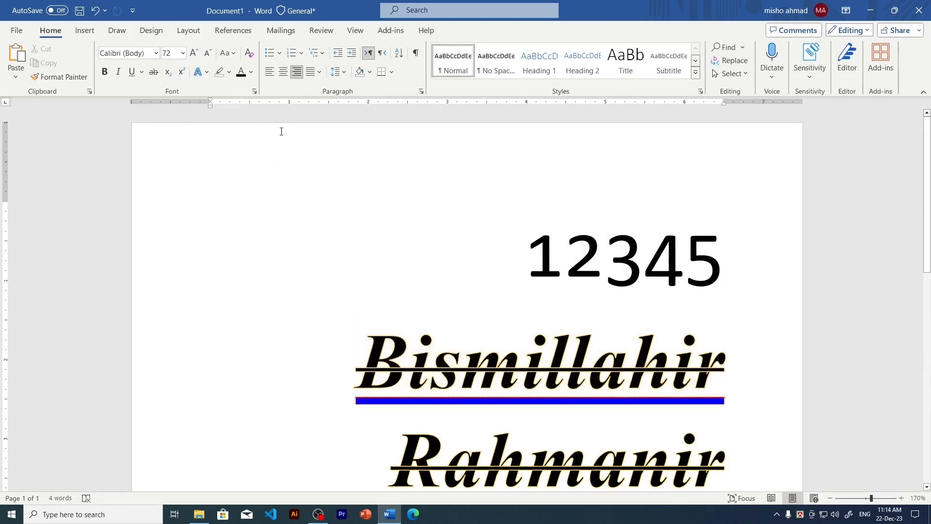
- Look at the ligature options, and add a line reading Office above 12345
{"action": "left_click", "coordinate": [207, 73]}
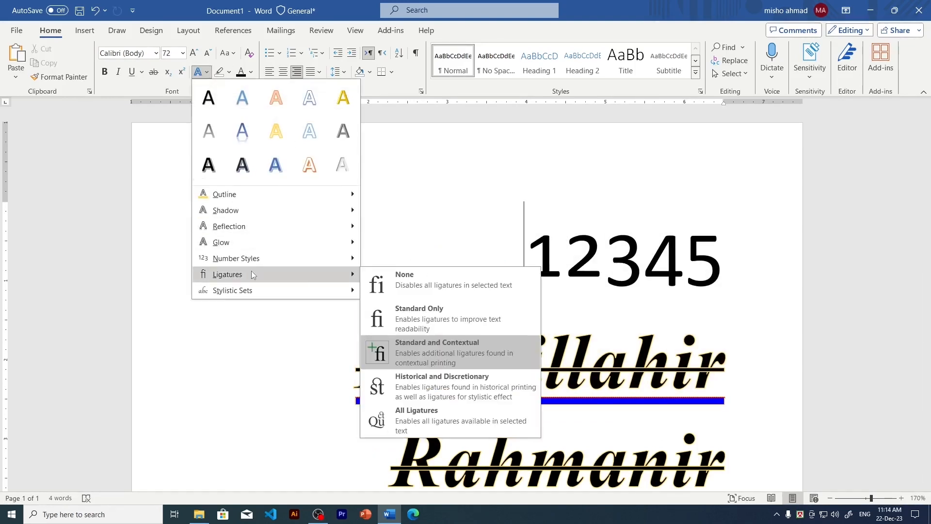
{"action": "left_click", "coordinate": [522, 246]}
{"action": "key", "text": "Return"}
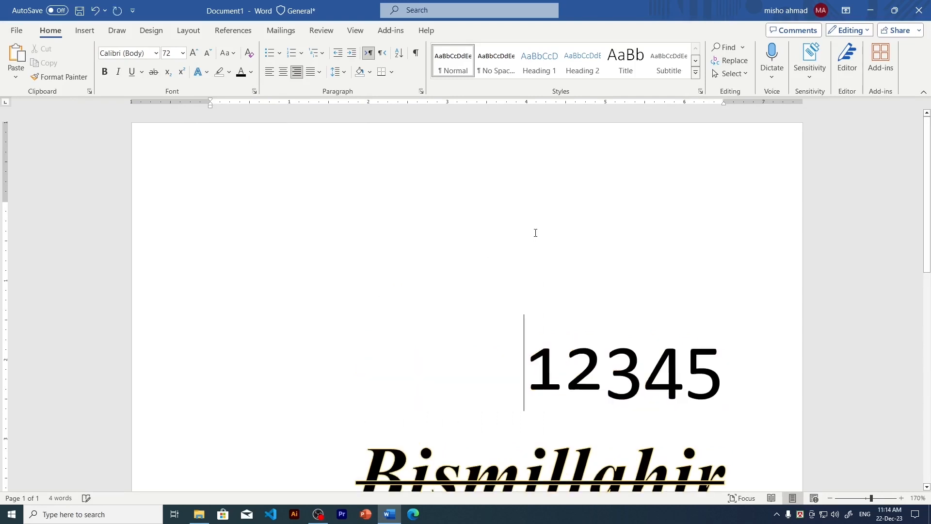
{"action": "left_click", "coordinate": [535, 233]}
{"action": "type", "text": "Office"}
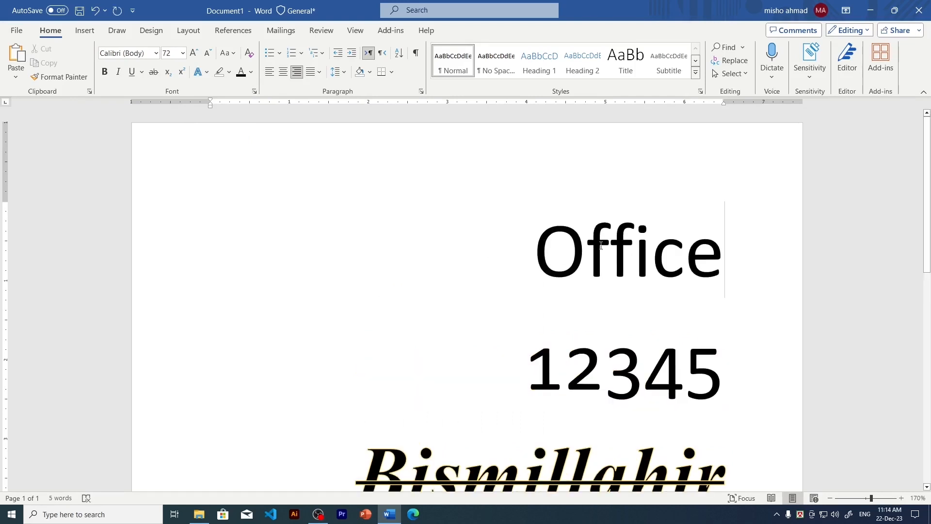
- Apply the All Ligatures option to the letters ff in Office
{"action": "left_click_drag", "start_coordinate": [587, 239], "coordinate": [630, 247]}
{"action": "left_click", "coordinate": [630, 247]}
{"action": "left_click", "coordinate": [612, 241]}
{"action": "mouse_move", "coordinate": [586, 242]}
{"action": "left_mouse_down"}
{"action": "mouse_move", "coordinate": [651, 244]}
{"action": "mouse_move", "coordinate": [587, 242]}
{"action": "left_mouse_up"}
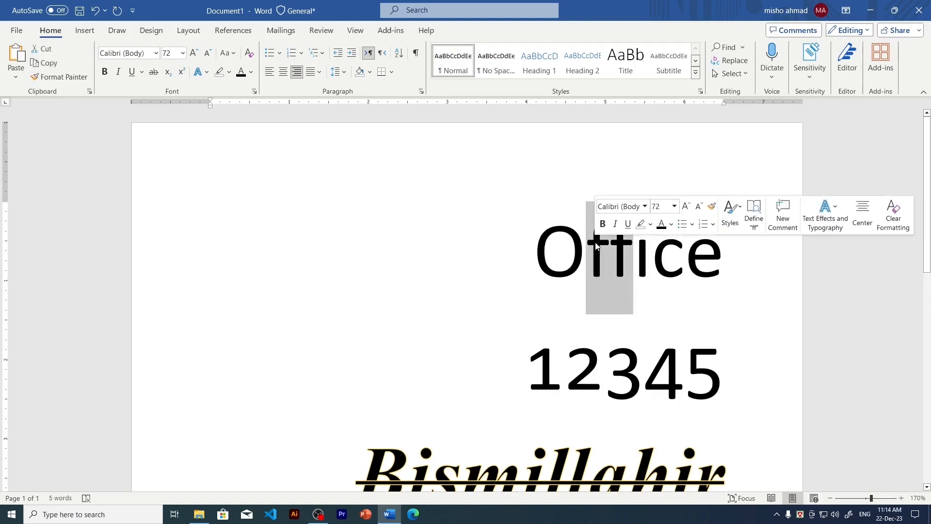
{"action": "left_click", "coordinate": [204, 73]}
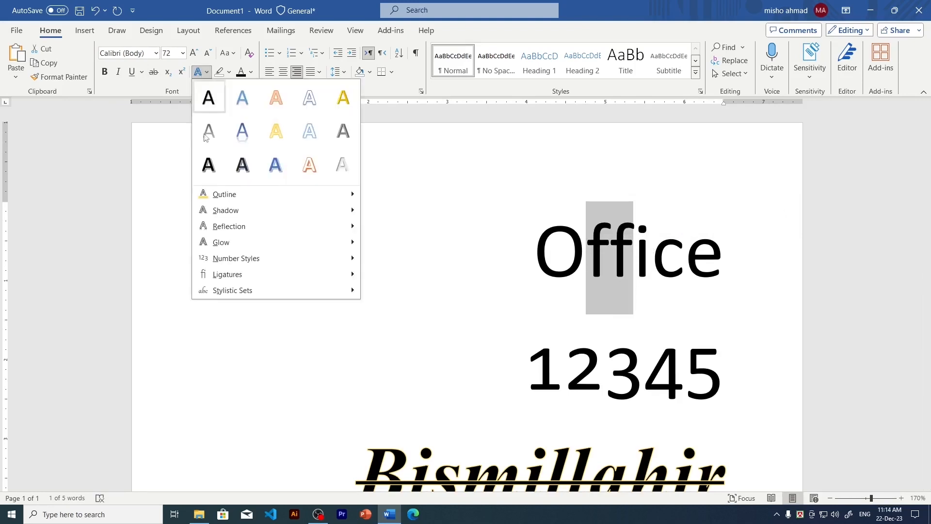
{"action": "mouse_move", "coordinate": [224, 267]}
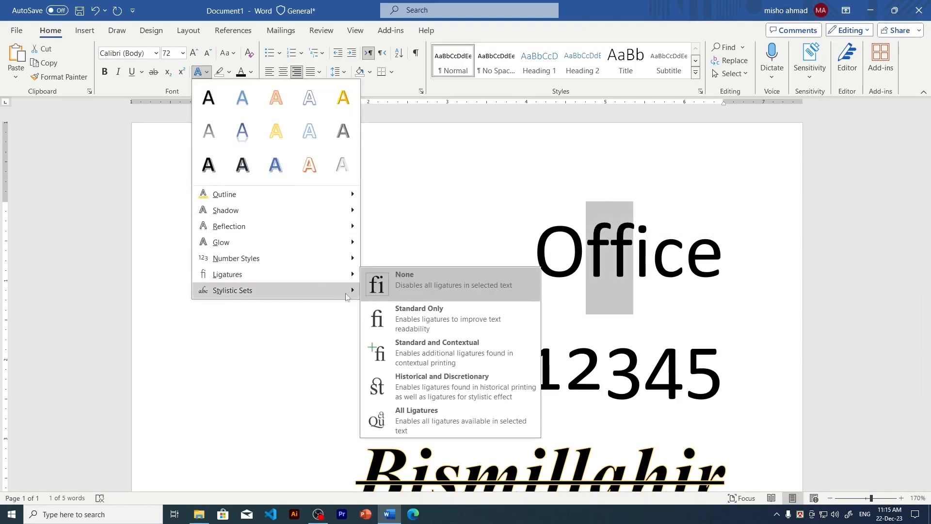
{"action": "left_click", "coordinate": [413, 417]}
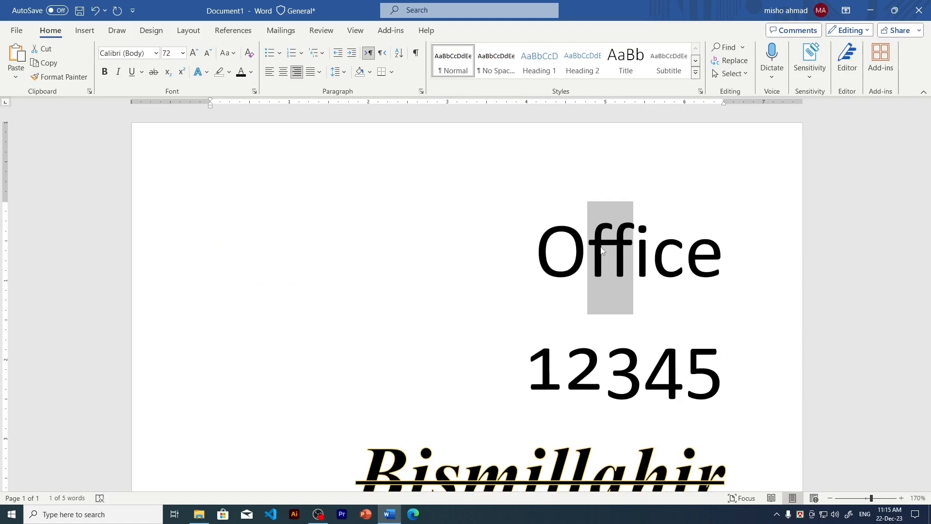
- Add a new line above Office reading "Alhamdulillahi rabbil alamin"
{"action": "left_click", "coordinate": [199, 71]}
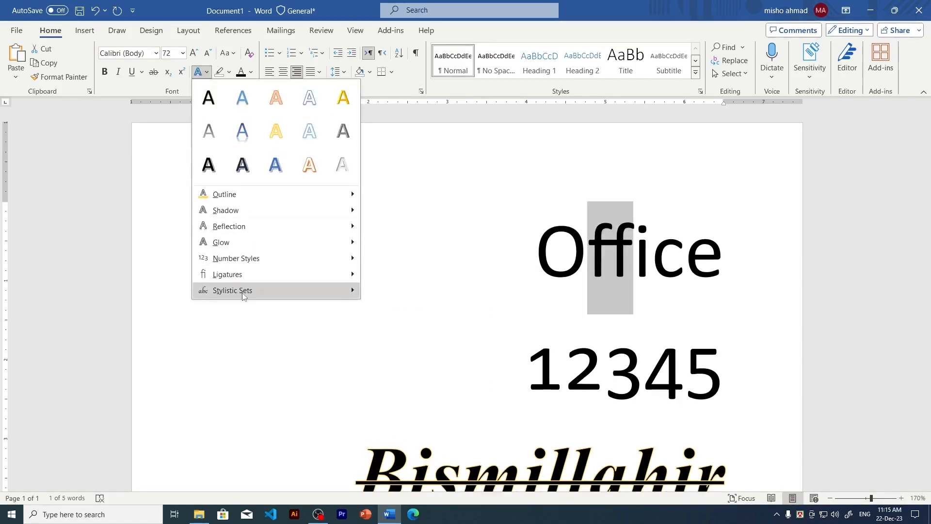
{"action": "left_click", "coordinate": [618, 267]}
{"action": "left_click", "coordinate": [541, 243]}
{"action": "key", "text": "Return"}
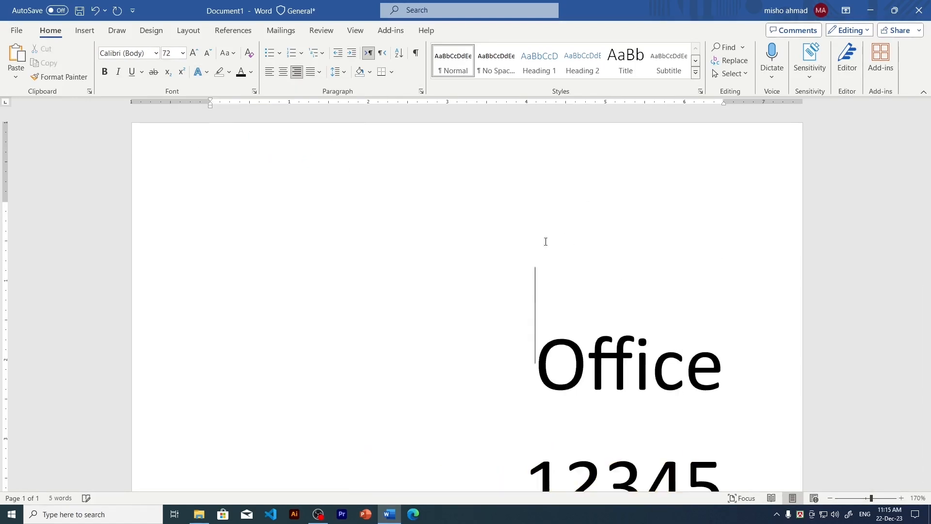
{"action": "left_click", "coordinate": [601, 233]}
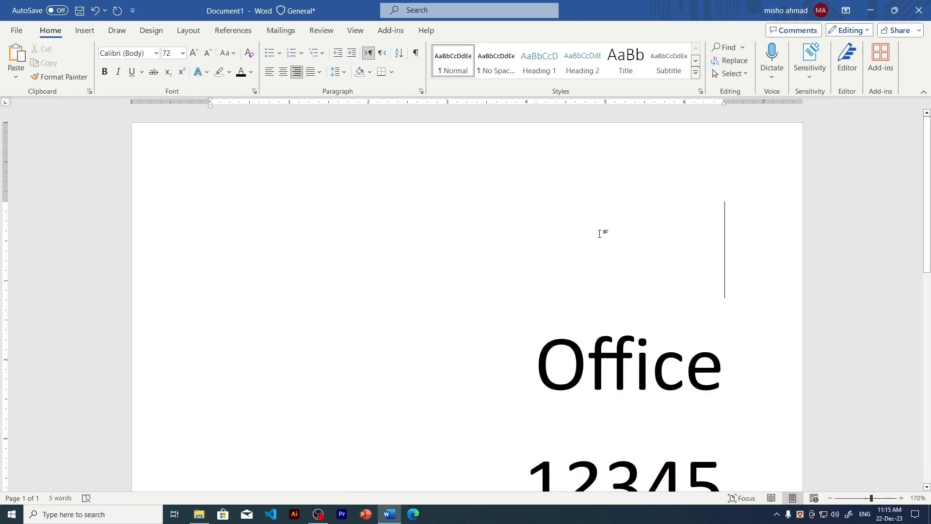
{"action": "type", "text": "A"}
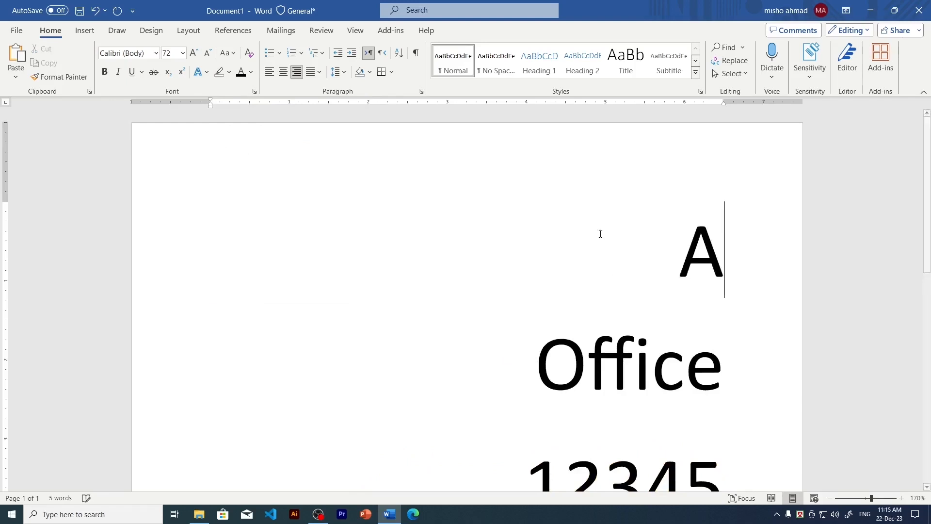
{"action": "type", "text": "lhamdulil"}
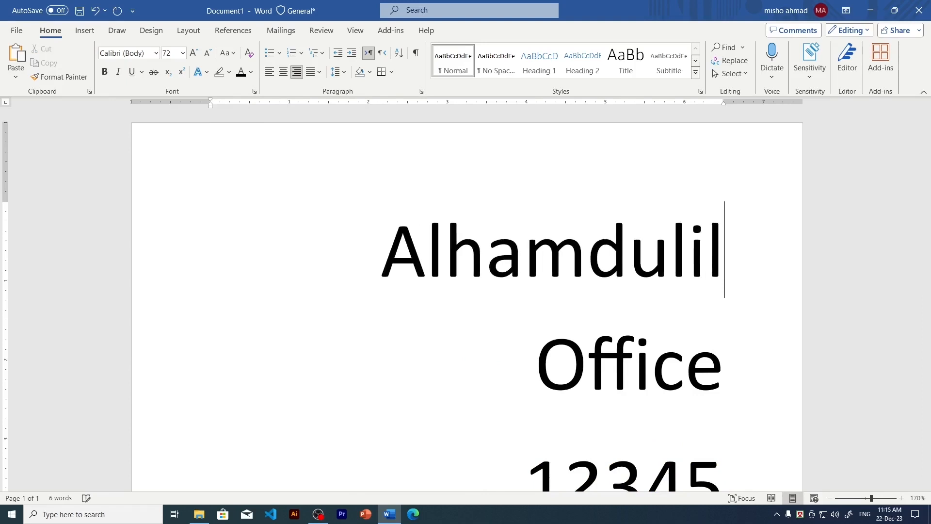
{"action": "type", "text": "lahi rabbis"}
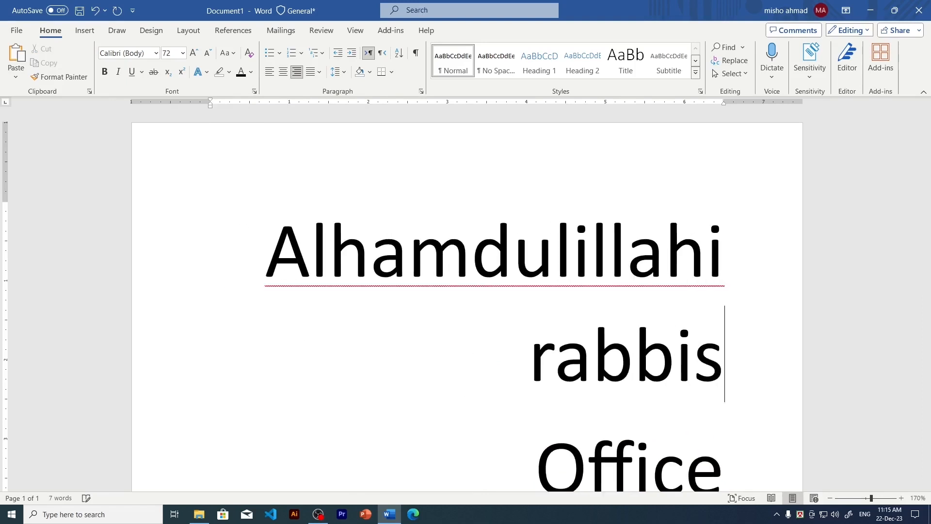
{"action": "key", "text": "BackSpace"}
{"action": "type", "text": "l "}
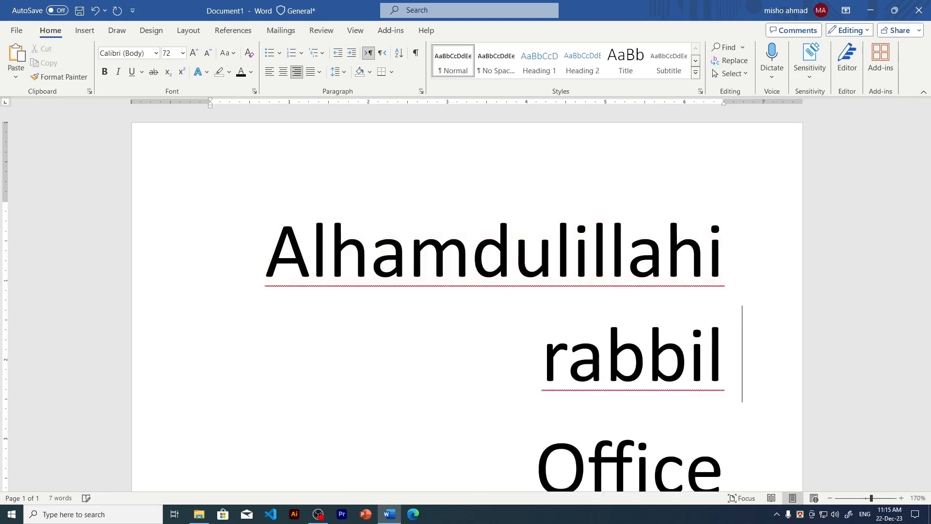
{"action": "type", "text": "alamin"}
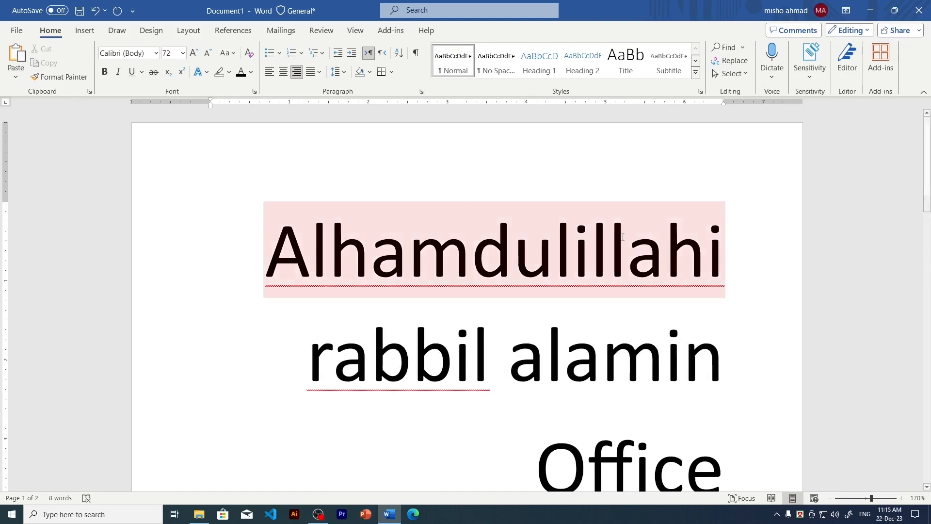
- Look at the stylistic sets for the Alhamdulillahi rabbil alamin line, and set its font to Gabriola
{"action": "triple_click", "coordinate": [440, 260]}
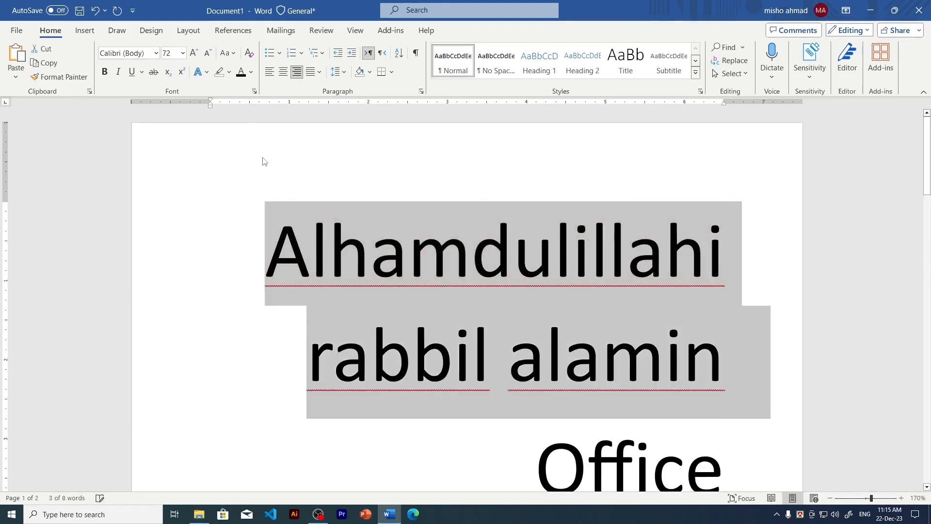
{"action": "left_click", "coordinate": [207, 72]}
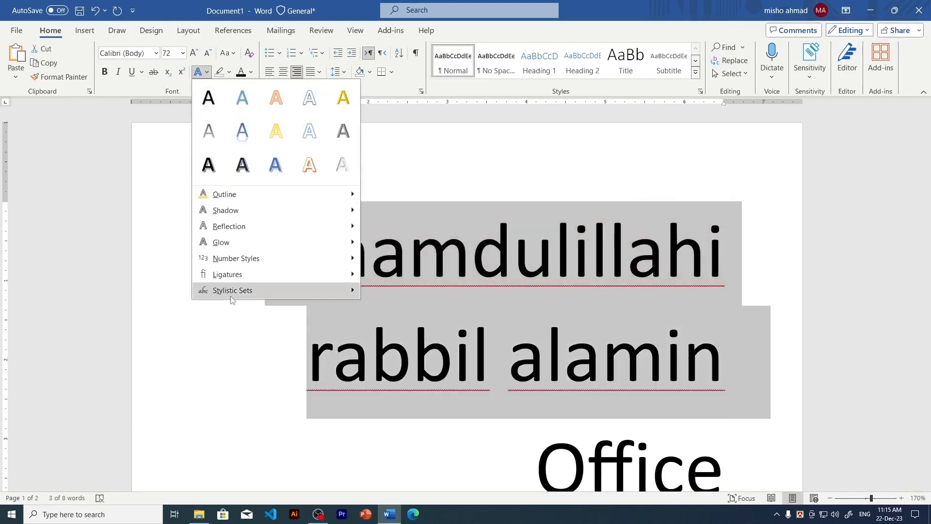
{"action": "mouse_move", "coordinate": [234, 293]}
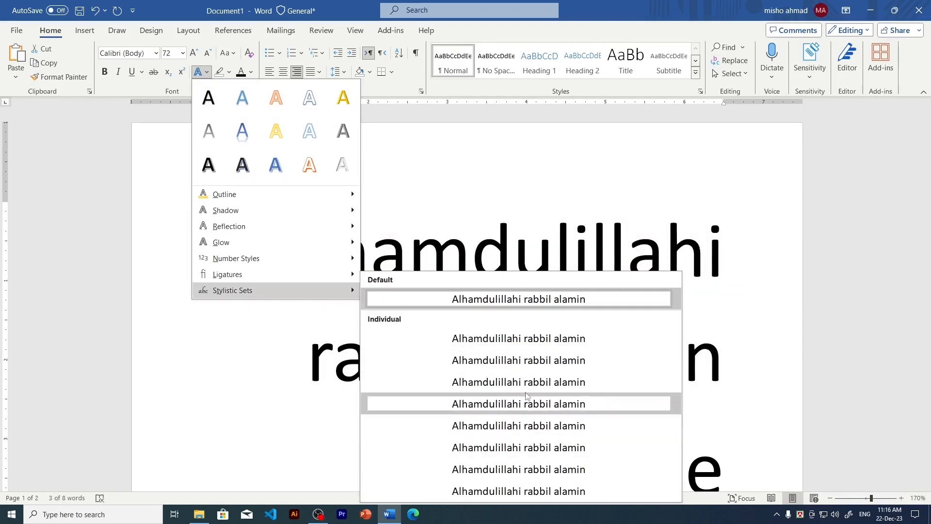
{"action": "left_click", "coordinate": [126, 53]}
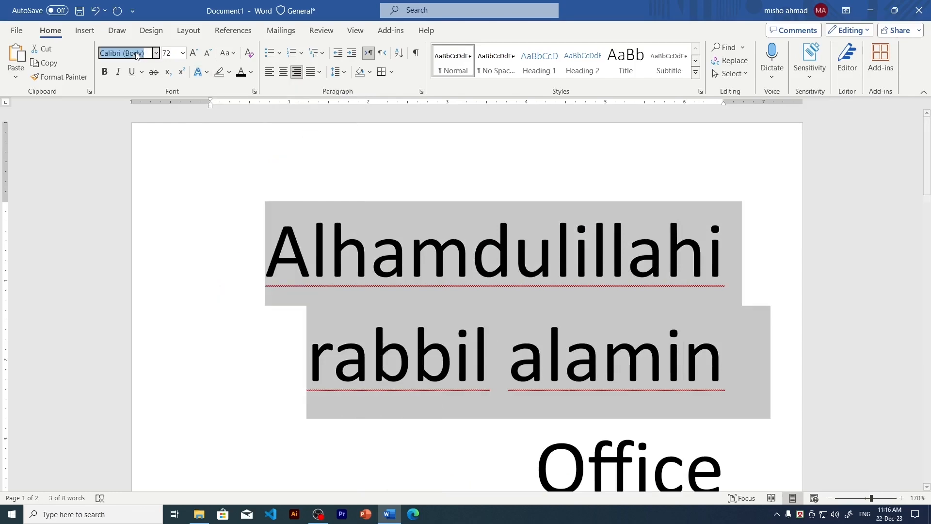
{"action": "type", "text": "Gabriola"}
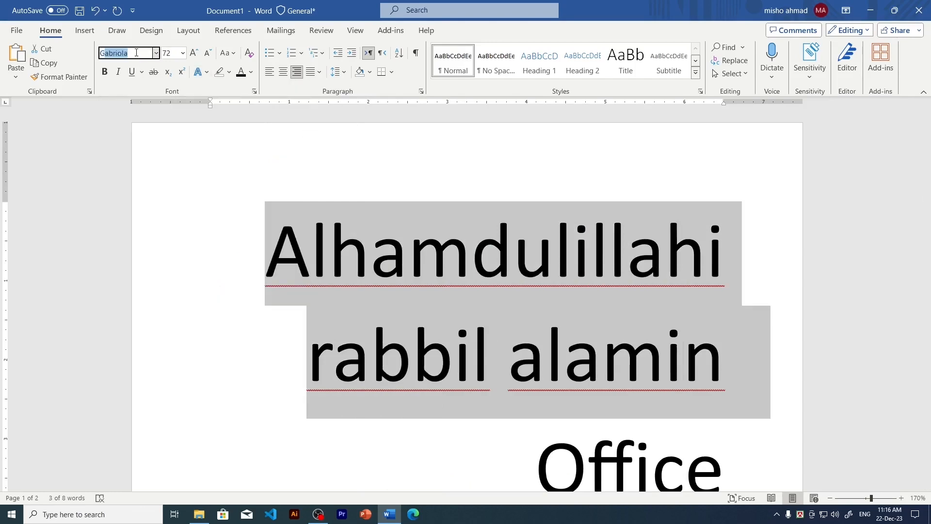
{"action": "left_click", "coordinate": [156, 53]}
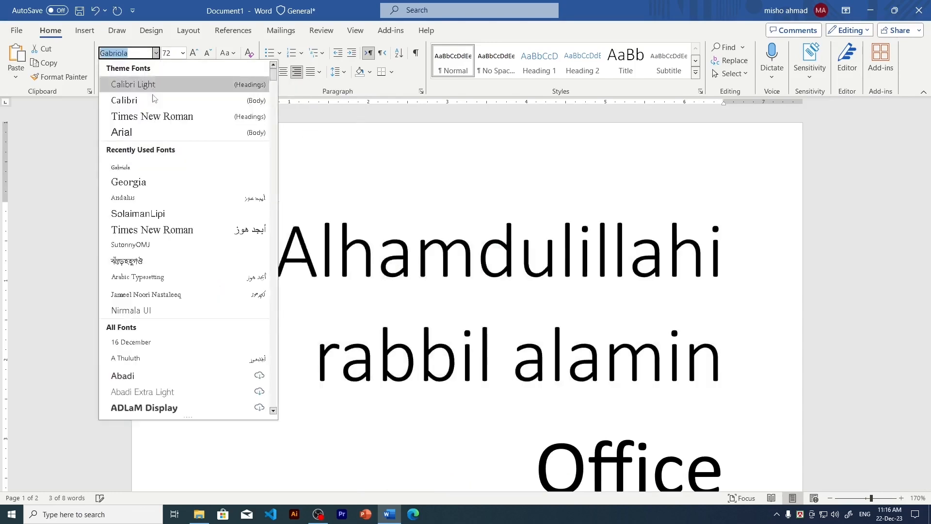
{"action": "left_click", "coordinate": [144, 168]}
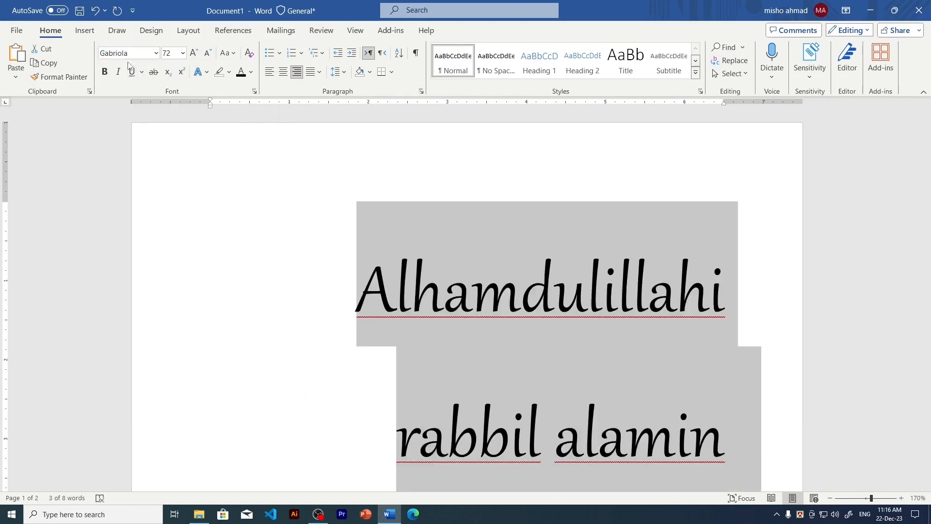
- Apply the sixth individual stylistic set to Alhamdulillahi rabbil alamin, and replace it with a flourished set that has a curled d
{"action": "left_click", "coordinate": [199, 72]}
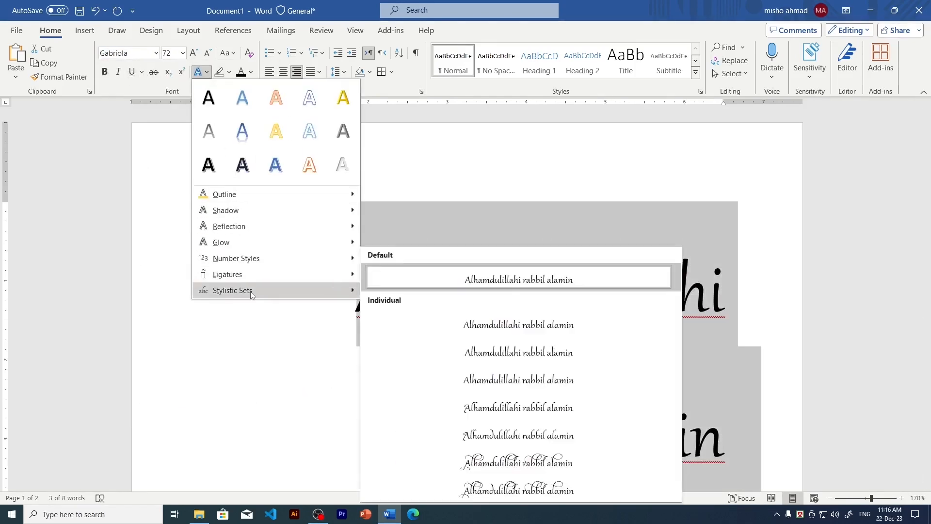
{"action": "left_click", "coordinate": [523, 463]}
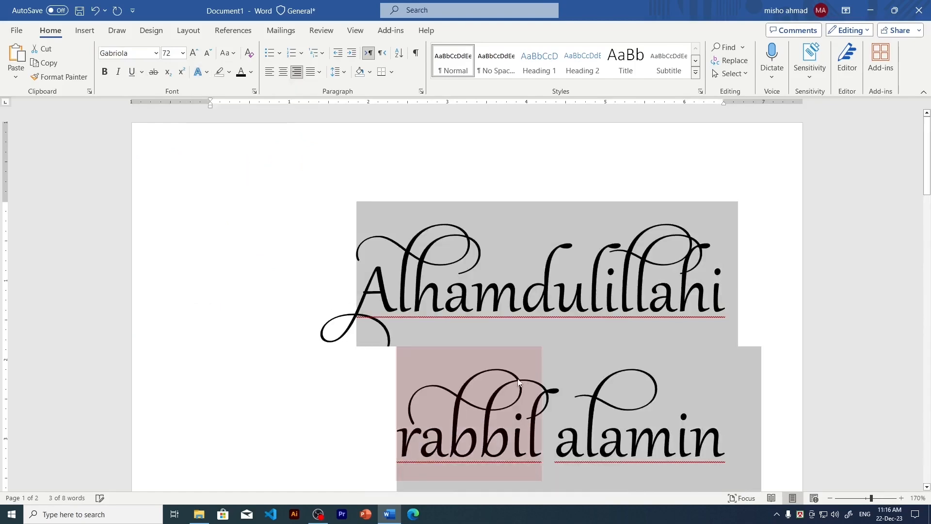
{"action": "scroll", "coordinate": [515, 386], "scroll_direction": "down", "scroll_amount": 1}
{"action": "scroll", "coordinate": [513, 385], "scroll_direction": "up", "scroll_amount": 1}
{"action": "scroll", "coordinate": [514, 385], "scroll_direction": "down", "scroll_amount": 5}
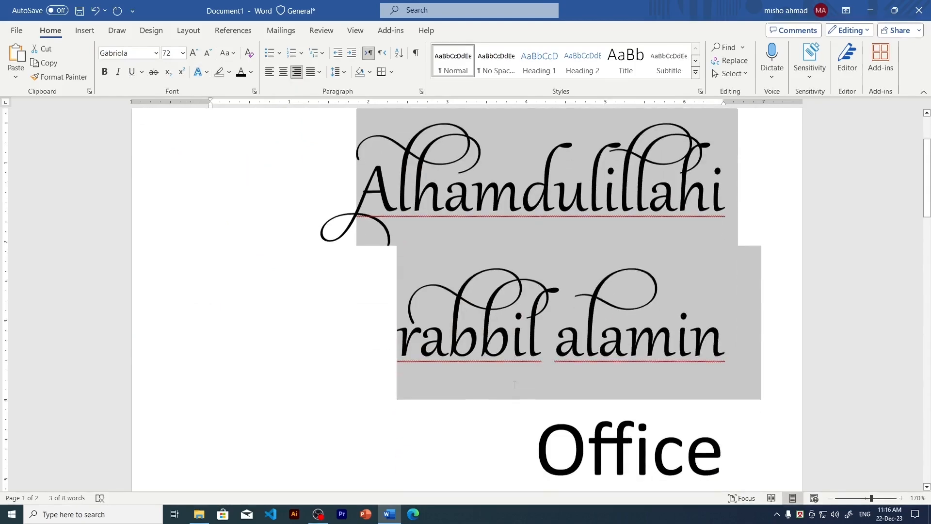
{"action": "scroll", "coordinate": [488, 389], "scroll_direction": "up", "scroll_amount": 3}
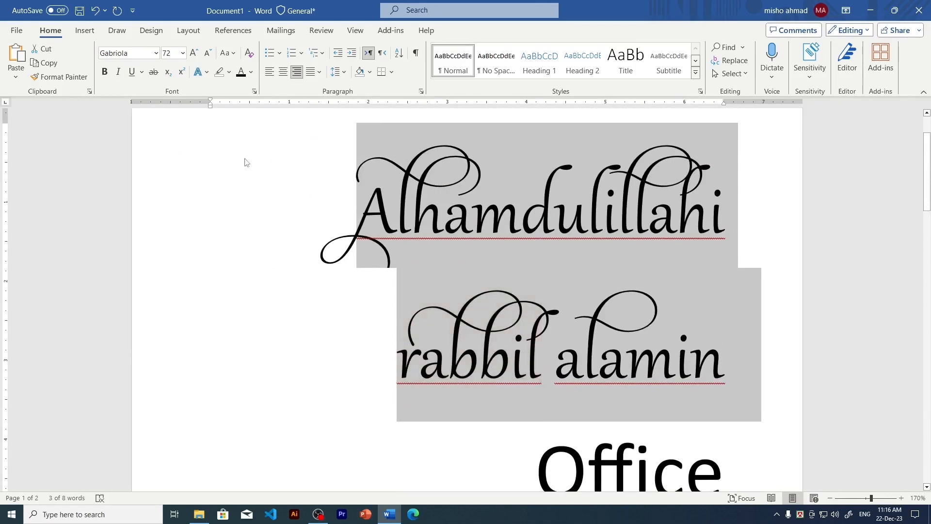
{"action": "left_click", "coordinate": [203, 72]}
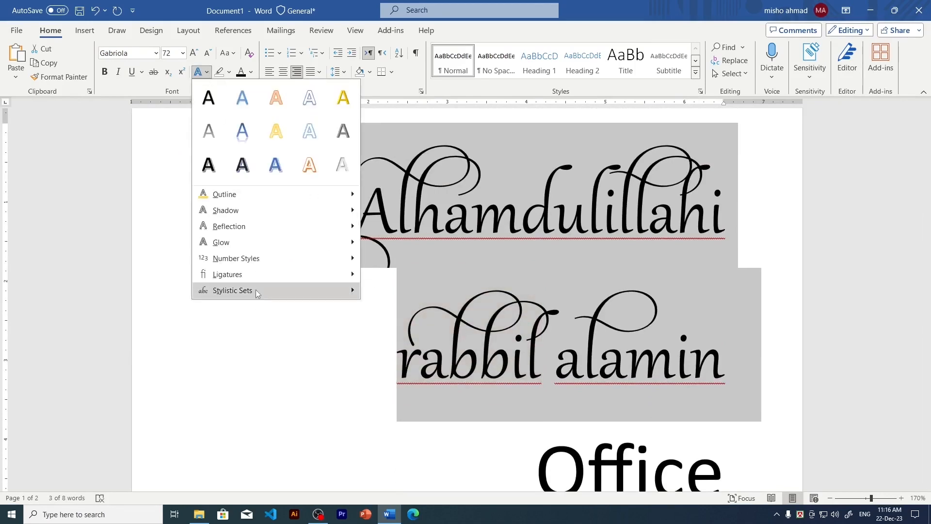
{"action": "mouse_move", "coordinate": [255, 289]}
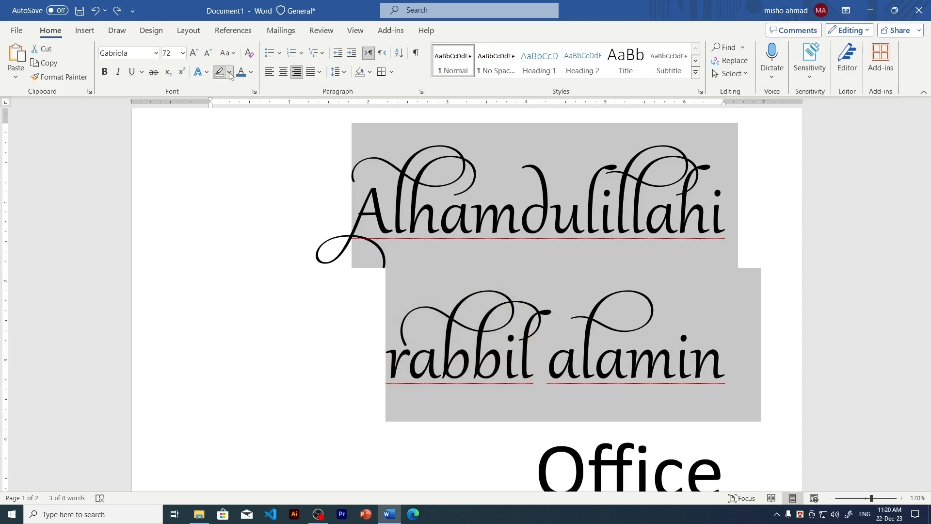
- Highlight the Alhamdulillahi rabbil alamin text in dark blue
{"action": "left_click", "coordinate": [229, 72]}
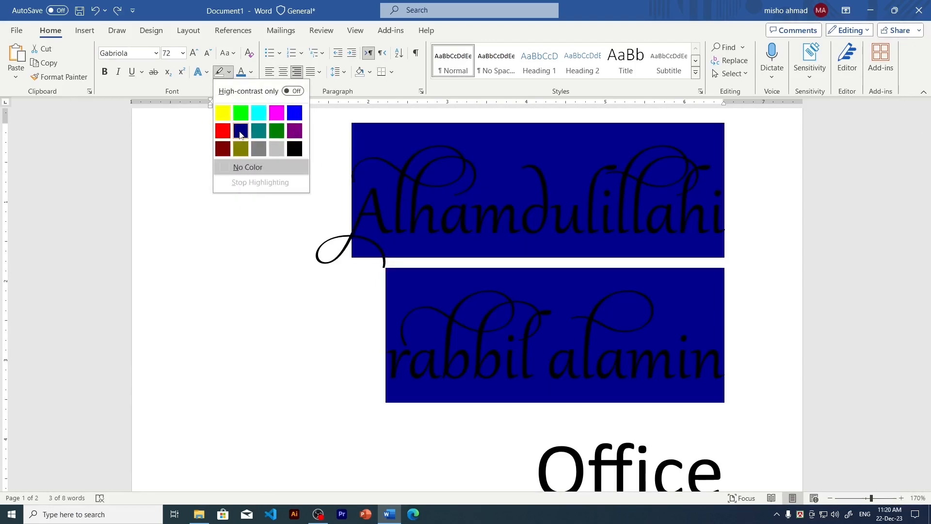
{"action": "left_click", "coordinate": [241, 135]}
{"action": "double_click", "coordinate": [713, 385]}
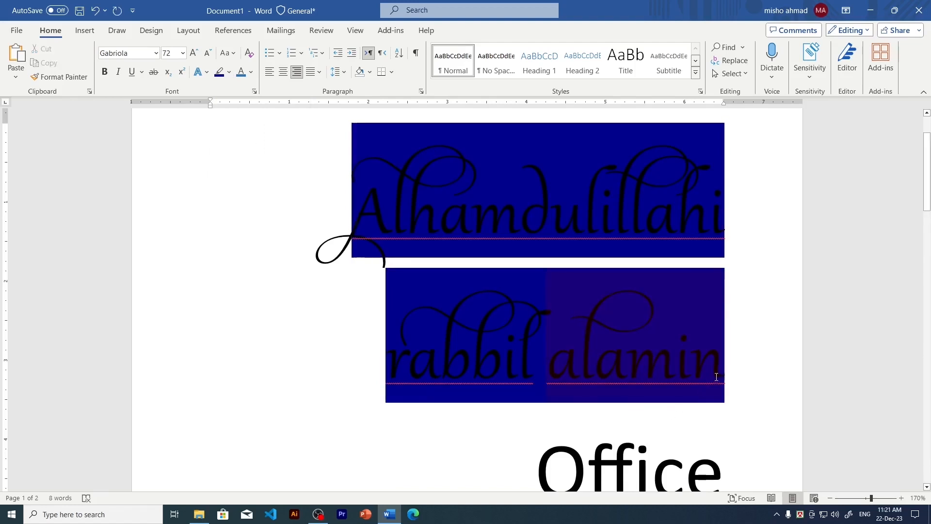
- Set the font colour of the highlighted Alhamdulillahi rabbil alamin text to white
{"action": "left_click_drag", "start_coordinate": [716, 376], "coordinate": [366, 191]}
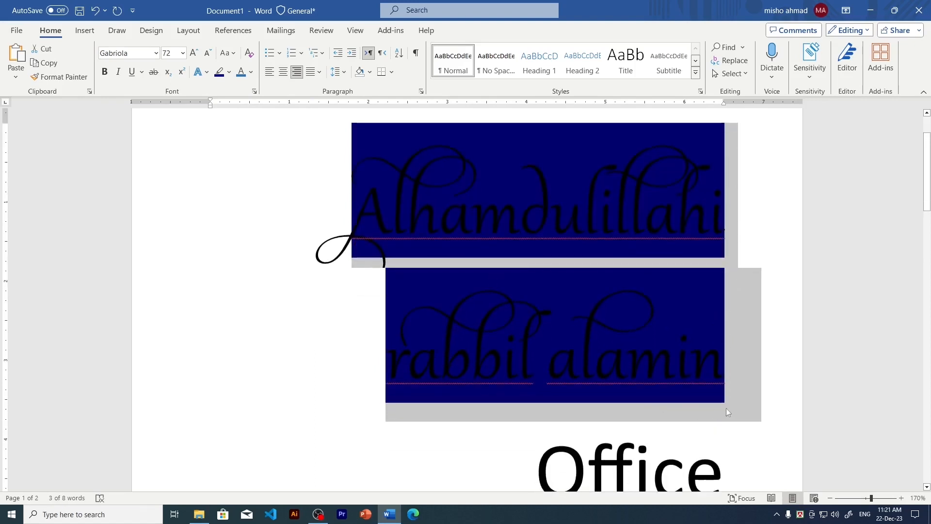
{"action": "left_click", "coordinate": [414, 200]}
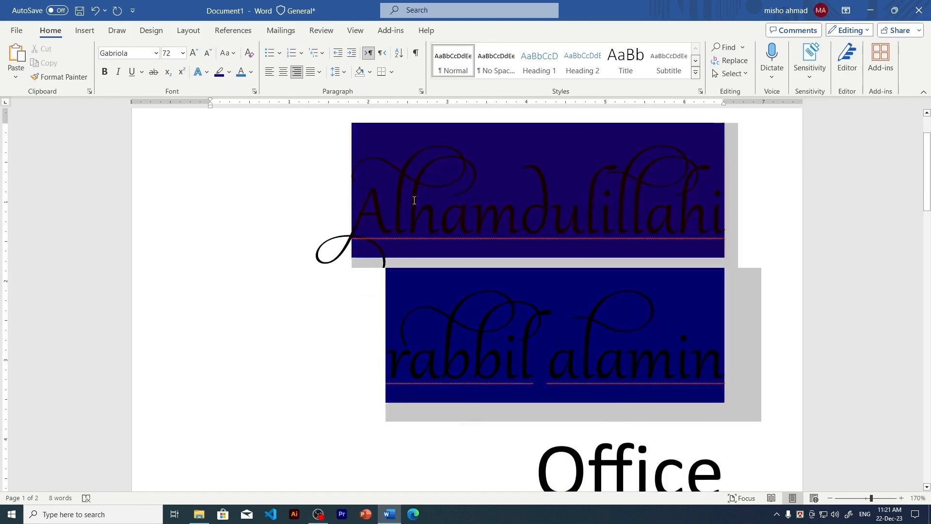
{"action": "left_click_drag", "start_coordinate": [376, 183], "coordinate": [756, 336]}
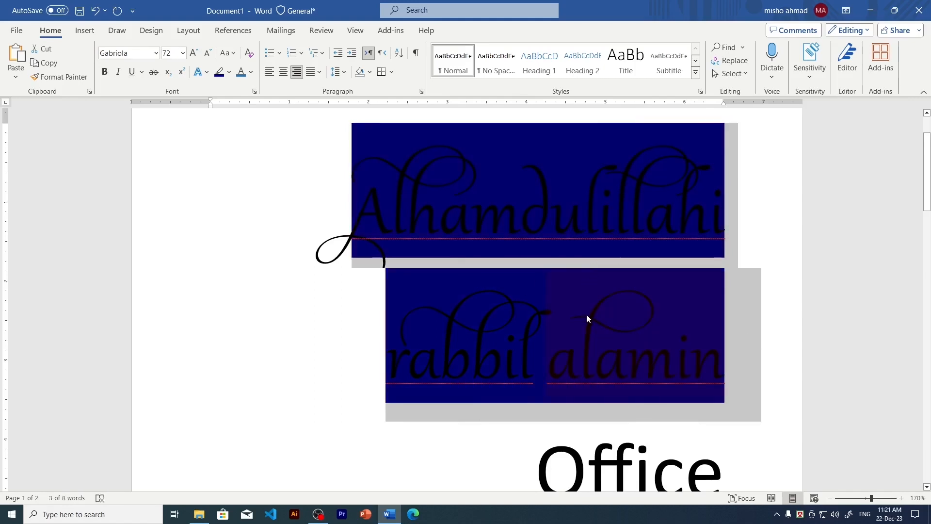
{"action": "left_click", "coordinate": [251, 71]}
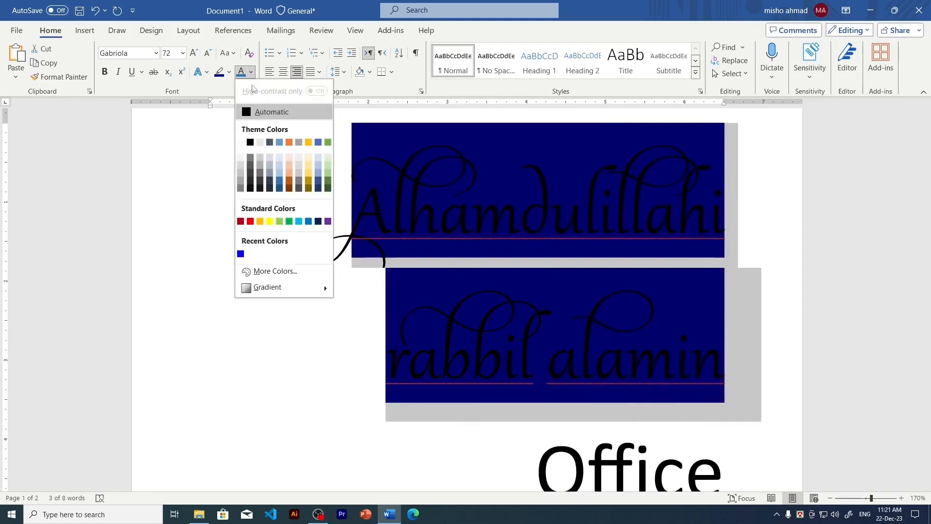
{"action": "left_click", "coordinate": [260, 142]}
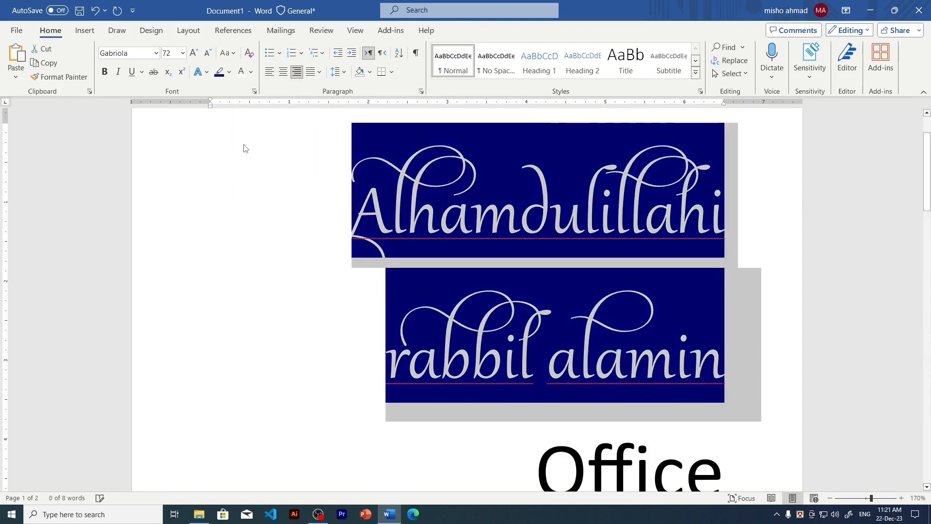
{"action": "left_click", "coordinate": [296, 252]}
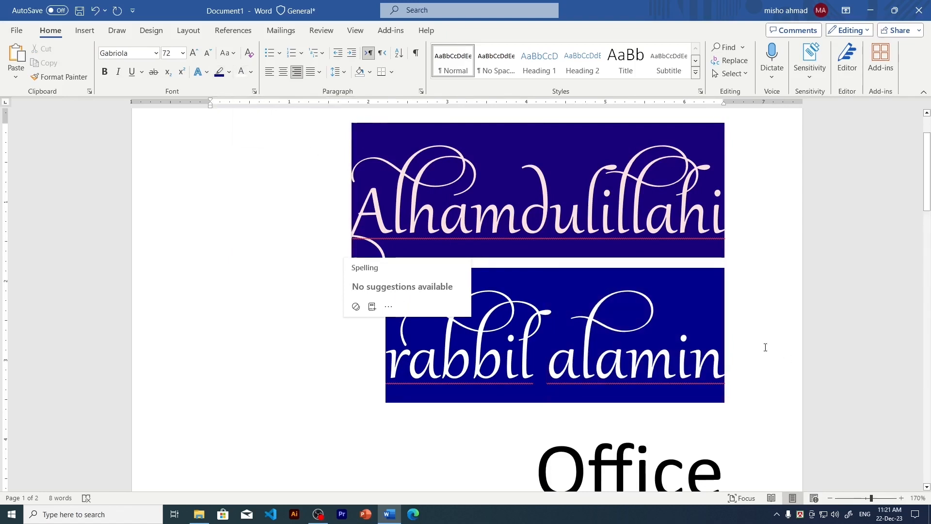
- Change the highlight of the Alhamdulillahi rabbil alamin text to bright blue
{"action": "left_click_drag", "start_coordinate": [725, 363], "coordinate": [294, 166]}
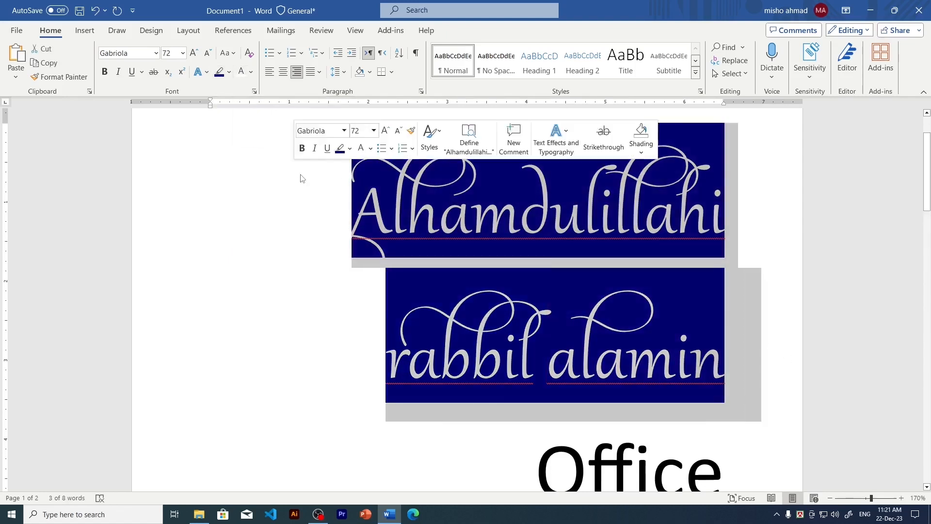
{"action": "left_click", "coordinate": [229, 72]}
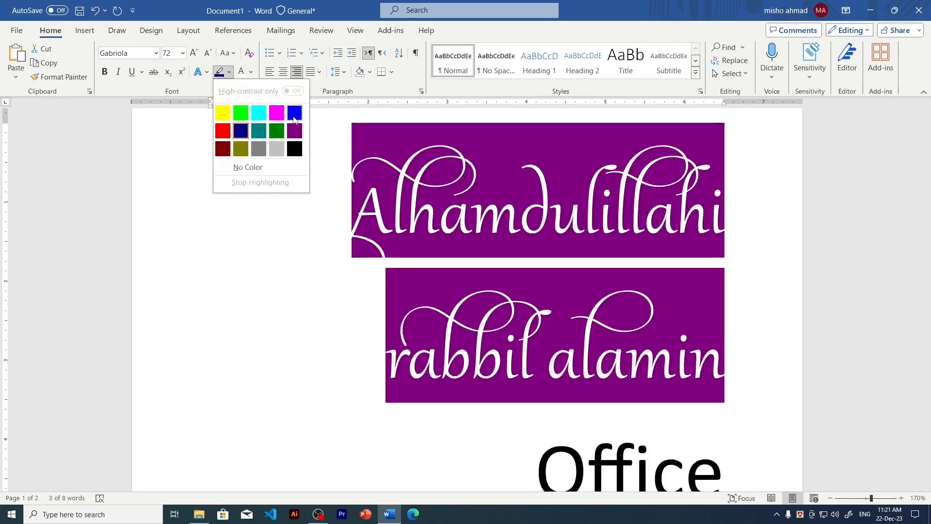
{"action": "left_click", "coordinate": [294, 118]}
{"action": "left_click", "coordinate": [726, 354]}
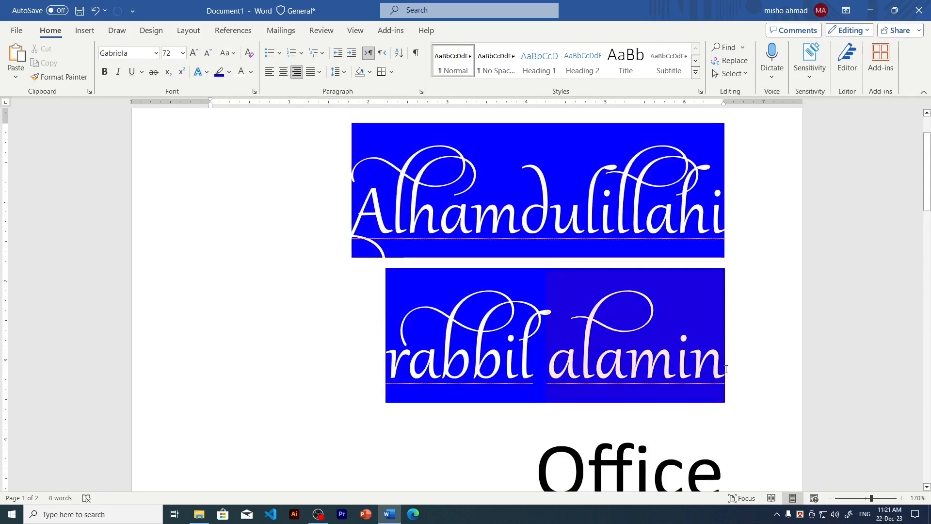
- Set the font colour of the highlighted Alhamdulillahi rabbil alamin text to light blue
{"action": "left_click_drag", "start_coordinate": [727, 354], "coordinate": [368, 199]}
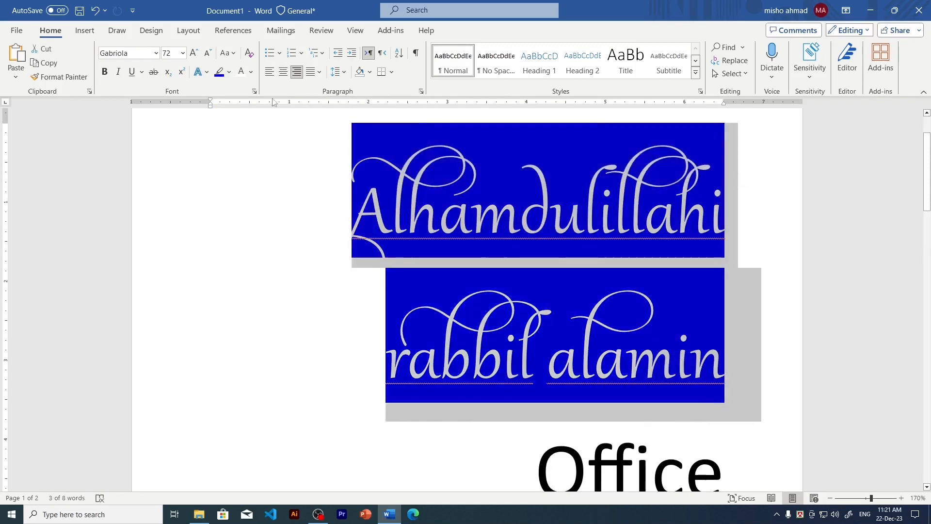
{"action": "left_click", "coordinate": [251, 76]}
{"action": "left_click", "coordinate": [282, 173]}
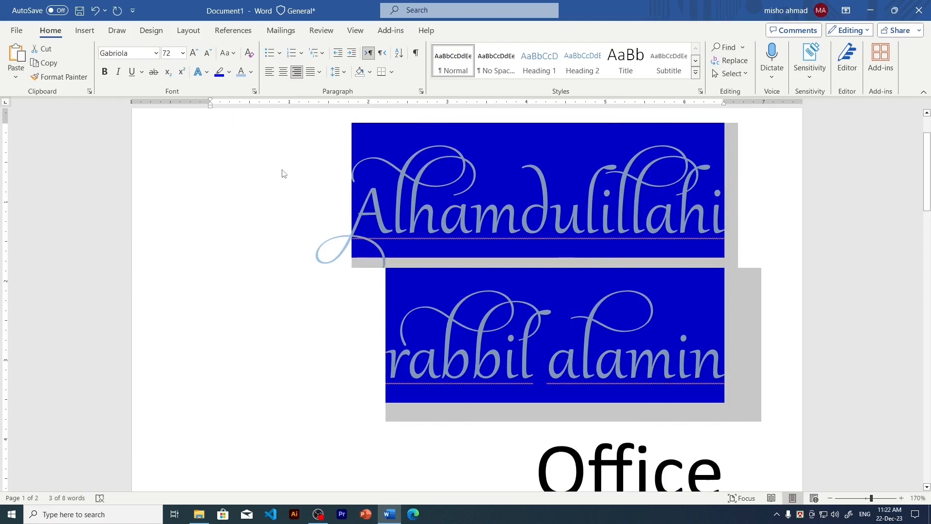
{"action": "left_click", "coordinate": [254, 92]}
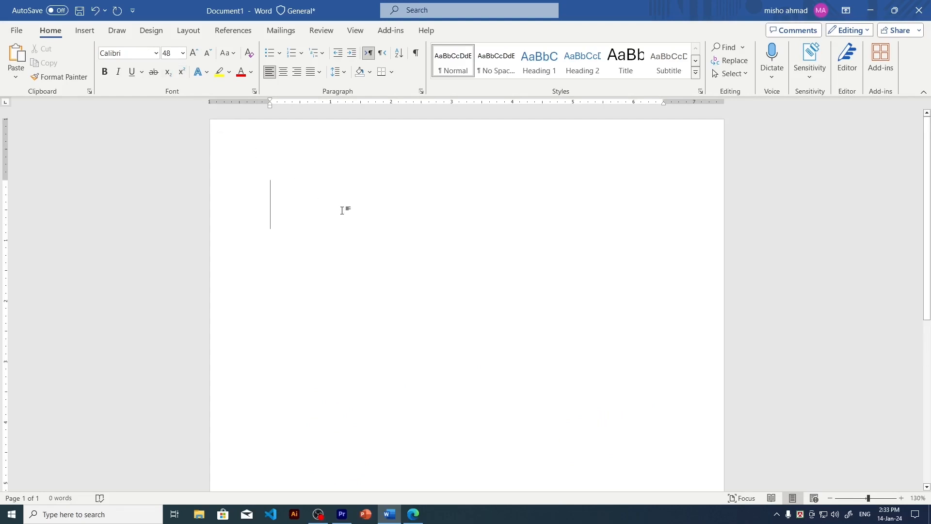
- Write (a+b) in the blank document, followed by 2 as a superscript
{"action": "type", "text": "(a+"}
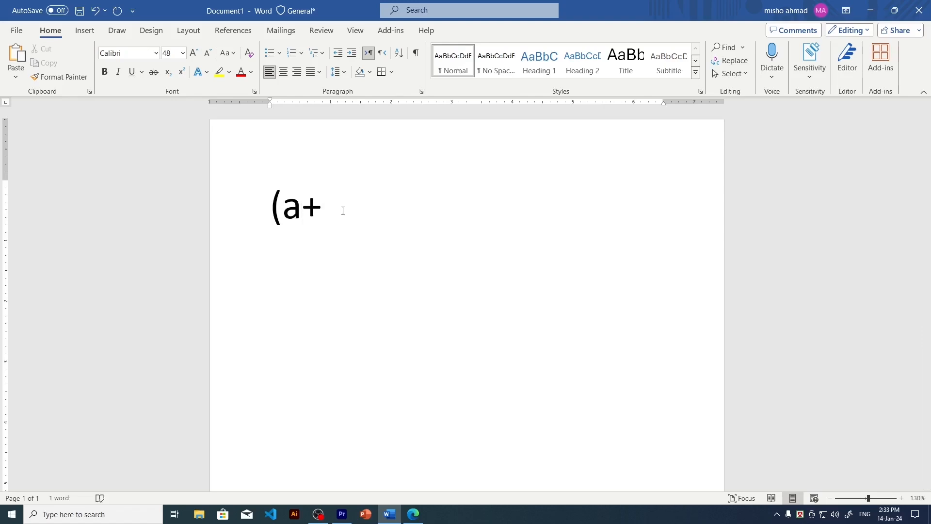
{"action": "type", "text": "b)"}
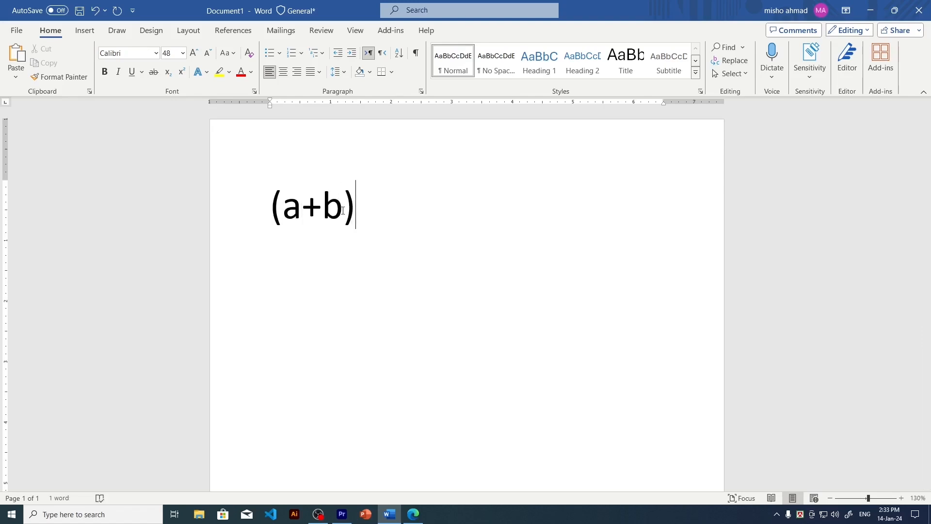
{"action": "left_click", "coordinate": [182, 72]}
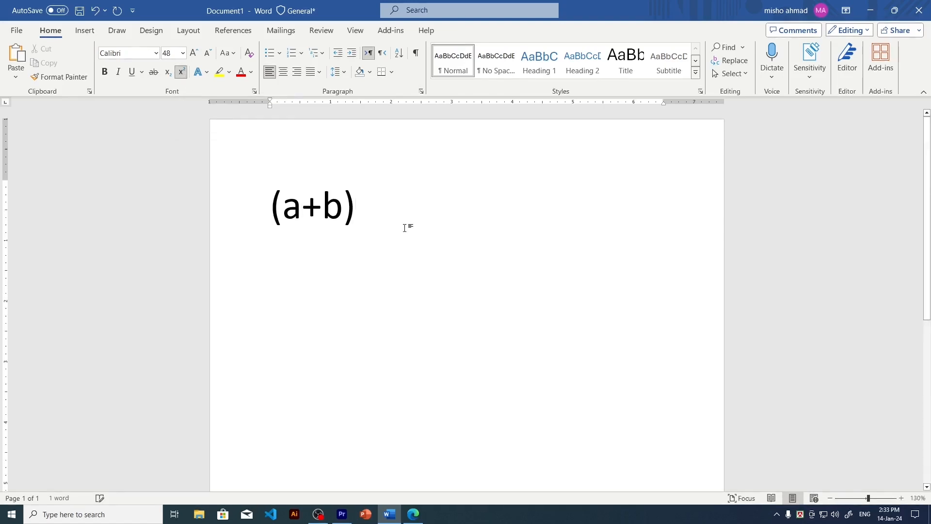
{"action": "type", "text": "2"}
{"action": "left_click", "coordinate": [182, 72]}
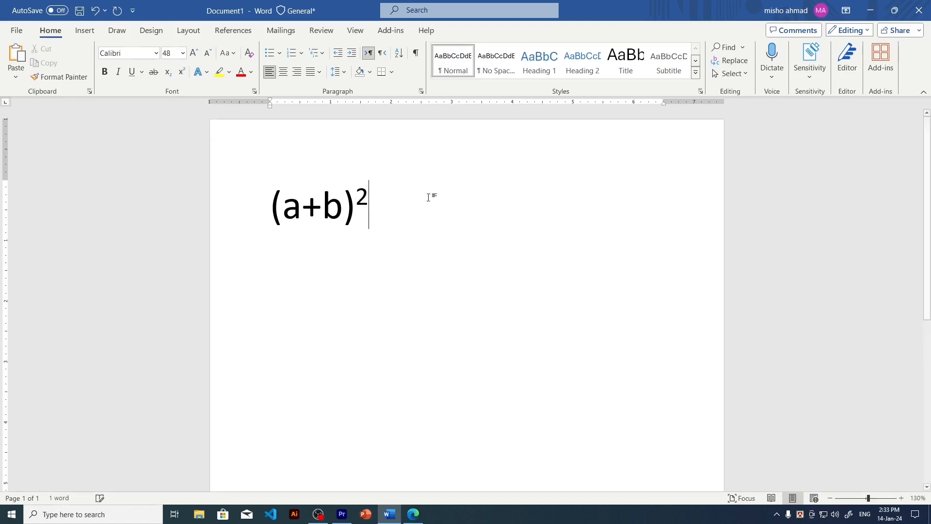
- Continue the formula with = a and a superscript 2, and return to normal text
{"action": "type", "text": "="}
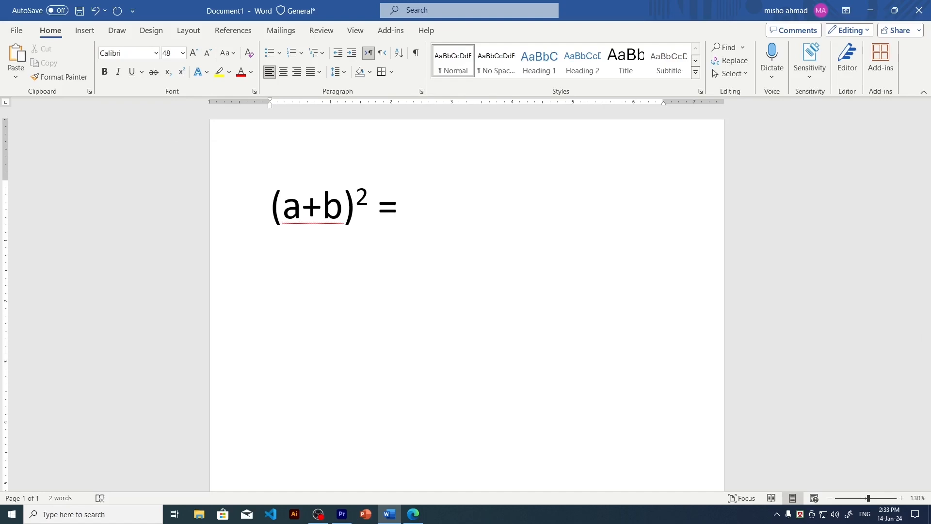
{"action": "type", "text": " a"}
{"action": "left_click", "coordinate": [183, 74]}
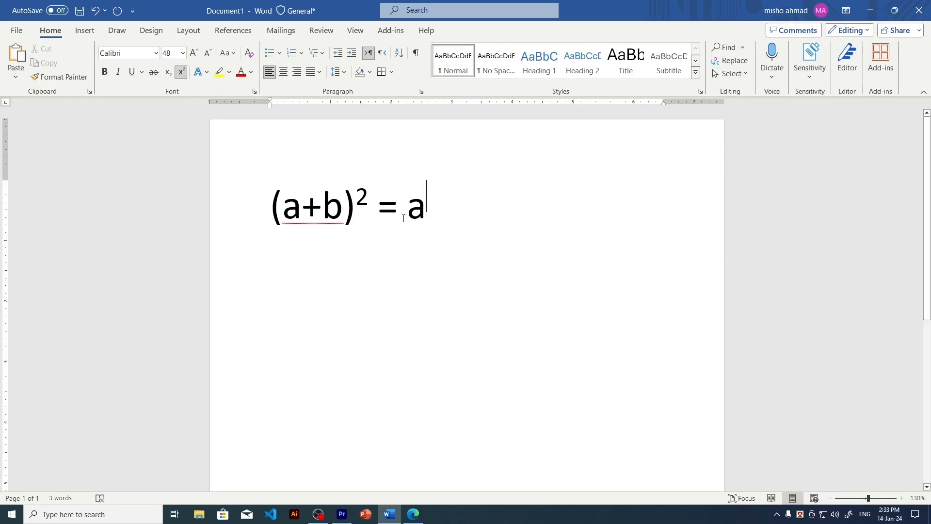
{"action": "type", "text": "2"}
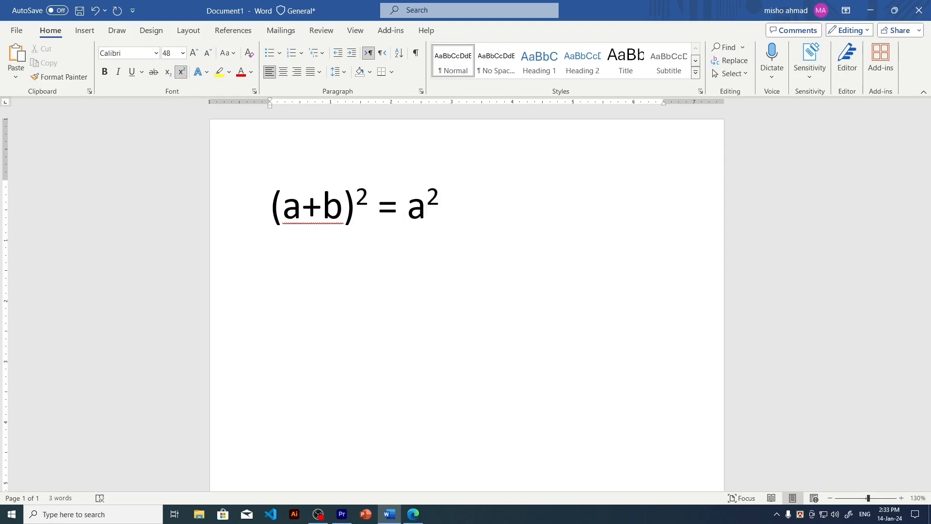
{"action": "left_click", "coordinate": [180, 73]}
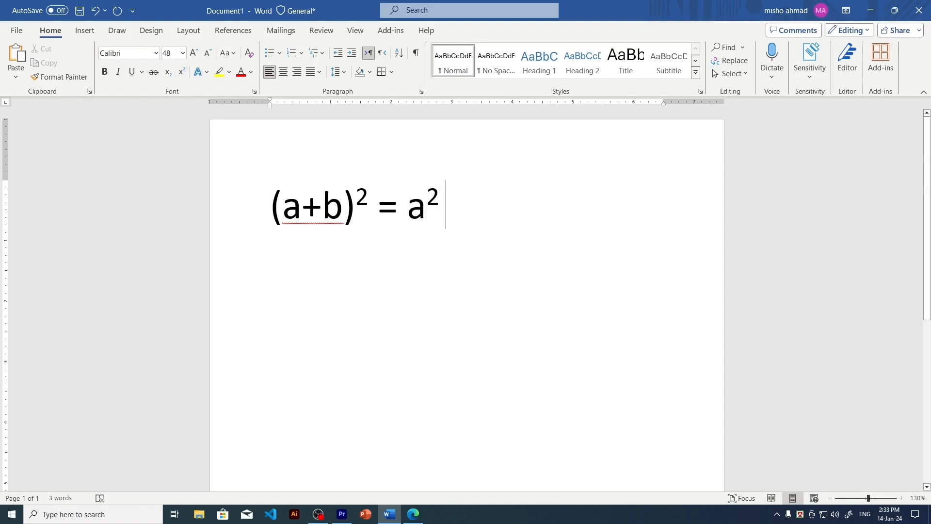
- Complete the formula with + 2ab + b, followed by 2 as a superscript
{"action": "type", "text": "+ 2ab"}
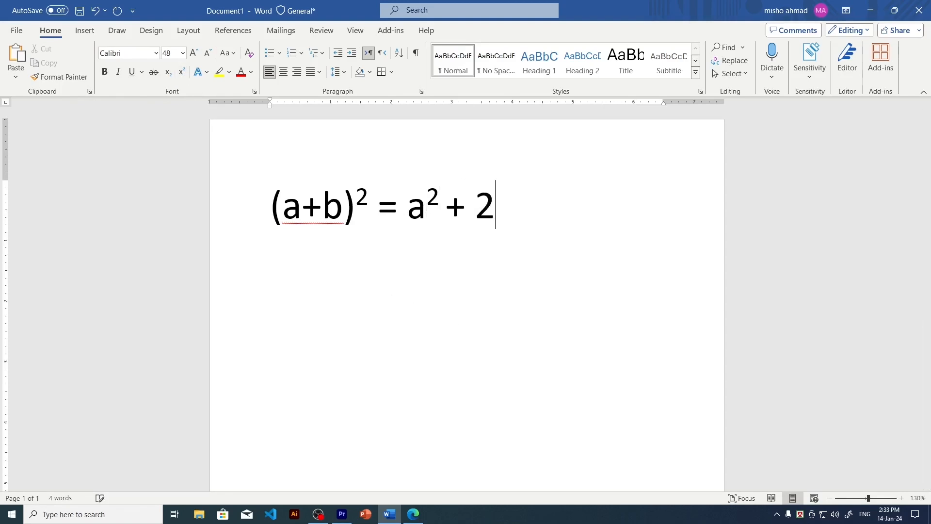
{"action": "type", "text": " + b"}
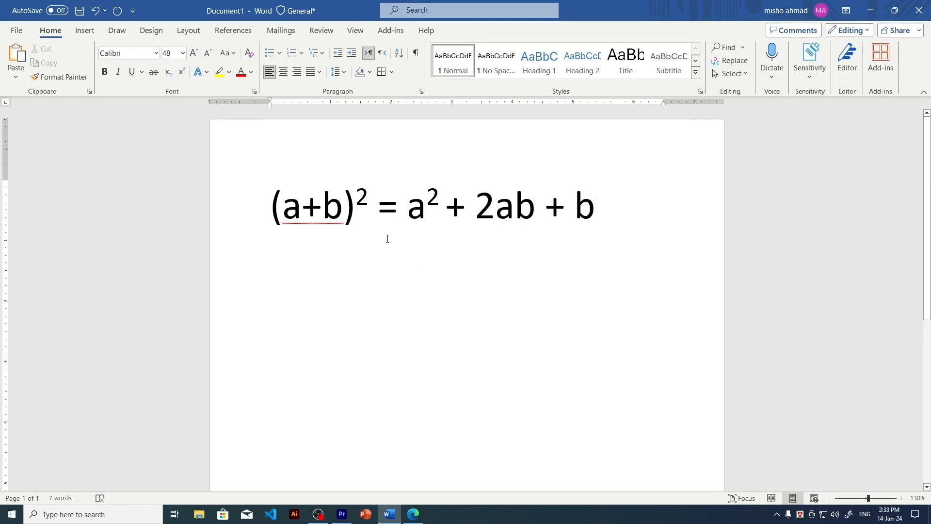
{"action": "left_click", "coordinate": [181, 72]}
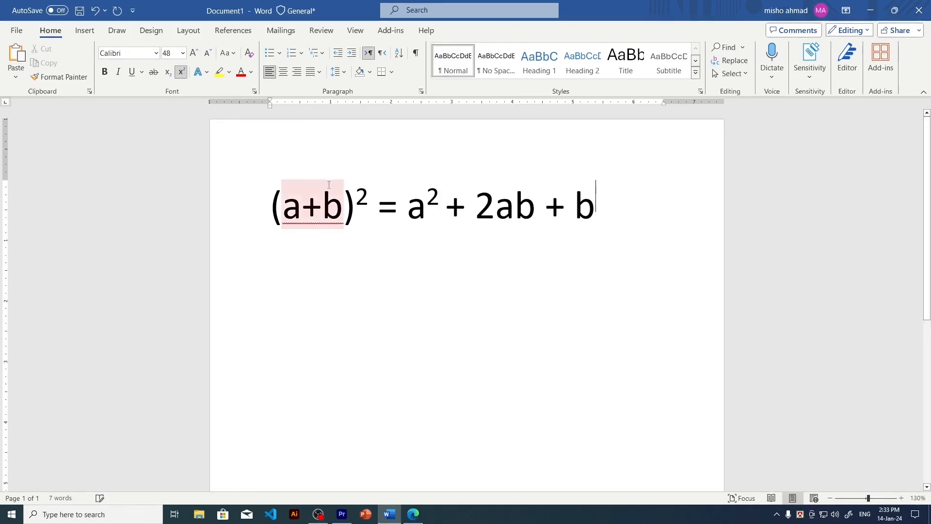
{"action": "type", "text": "2"}
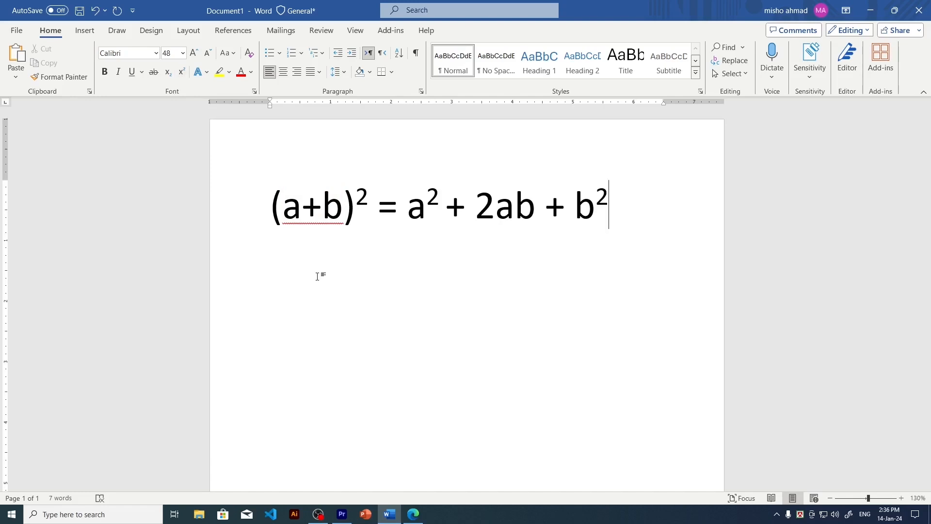
- Write the formula H2O on a new line below the equation, with the 2 as a subscript
{"action": "key", "text": "Return"}
{"action": "type", "text": "H"}
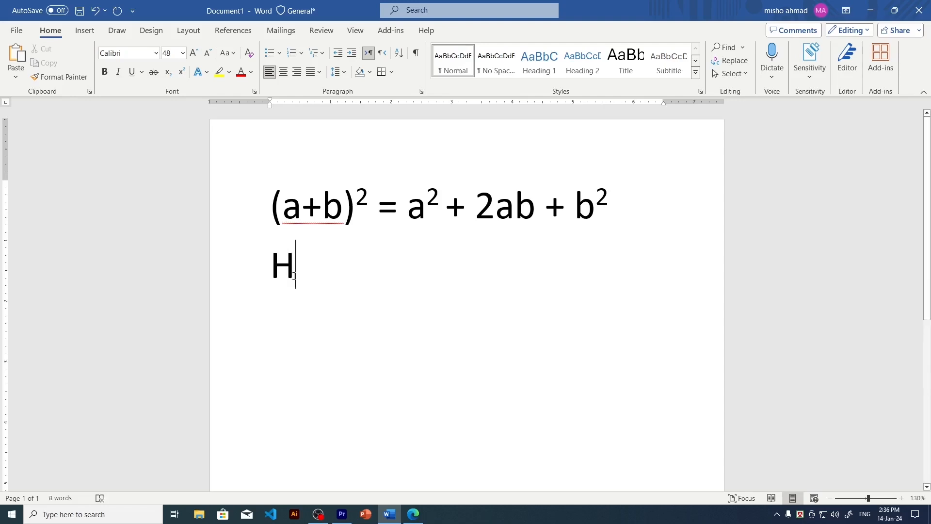
{"action": "left_click", "coordinate": [167, 72]}
{"action": "type", "text": "2"}
{"action": "left_click", "coordinate": [168, 73]}
{"action": "type", "text": "O"}
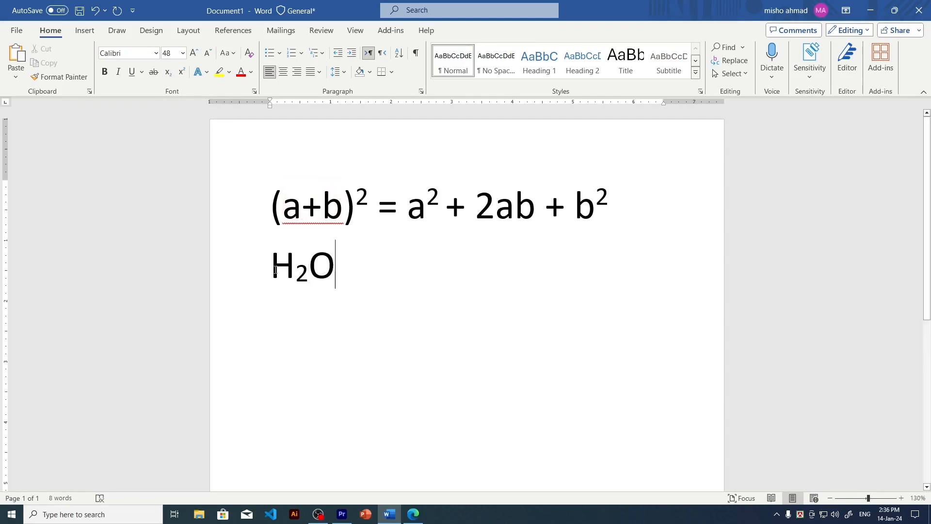
{"action": "left_click_drag", "start_coordinate": [270, 265], "coordinate": [359, 268]}
{"action": "left_click", "coordinate": [360, 268]}
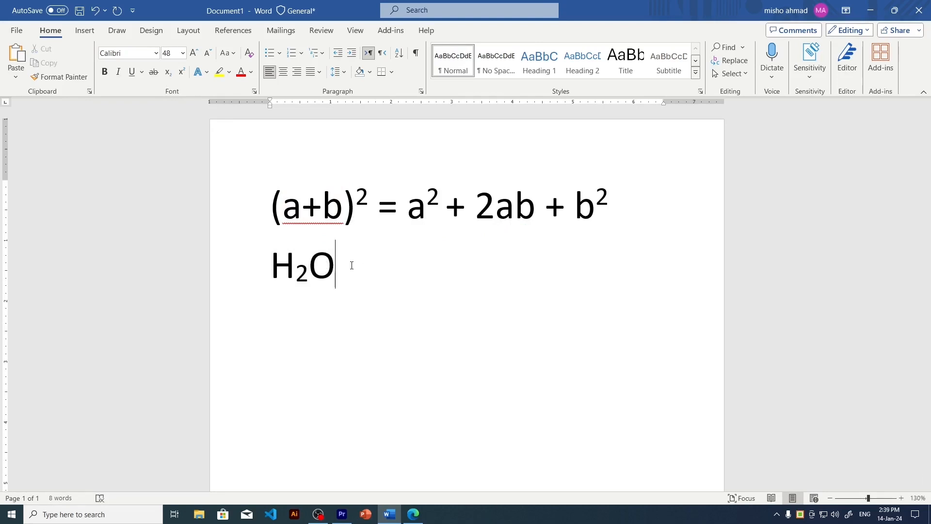
- Write আমার সোনার বাংলা on a new line below H2O in the SutonnyOMJ font
{"action": "key", "text": "Return"}
{"action": "left_click", "coordinate": [156, 53]}
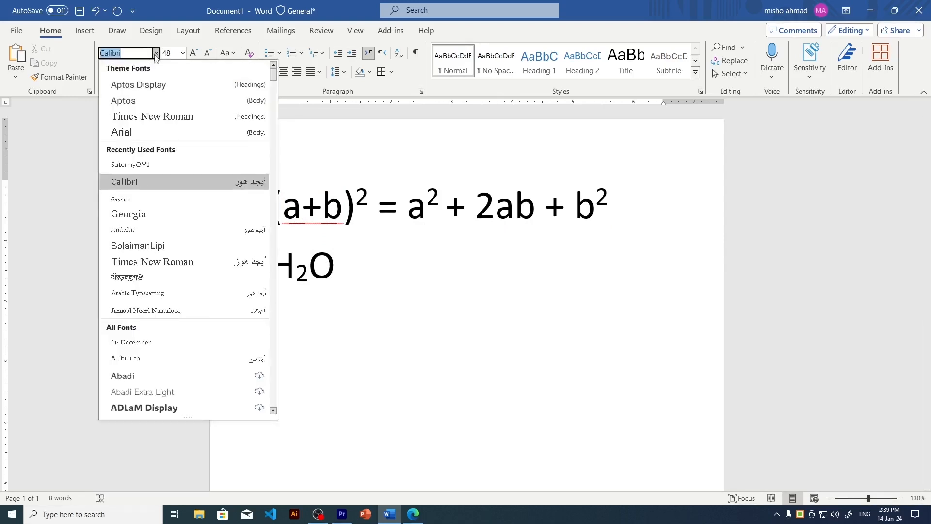
{"action": "left_click", "coordinate": [130, 166]}
{"action": "type", "text": "Avgv"}
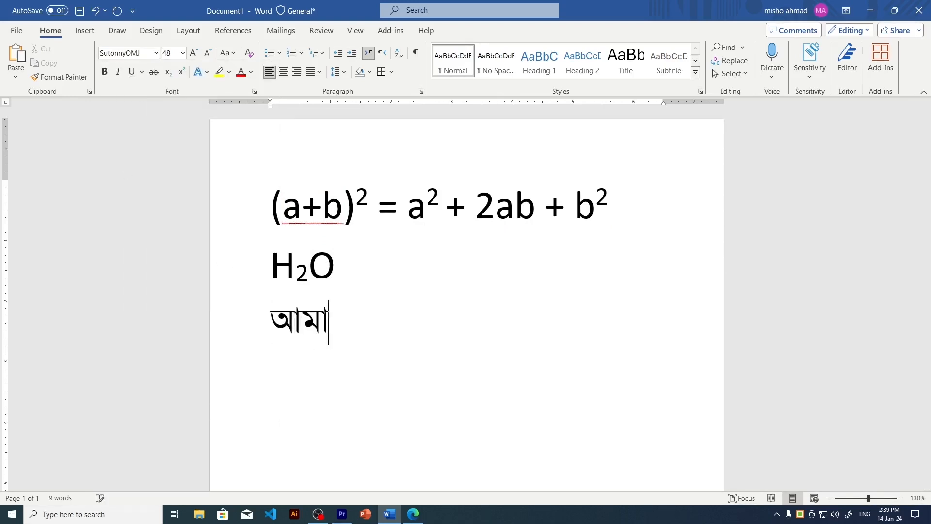
{"action": "type", "text": "i †mvbvi ev"}
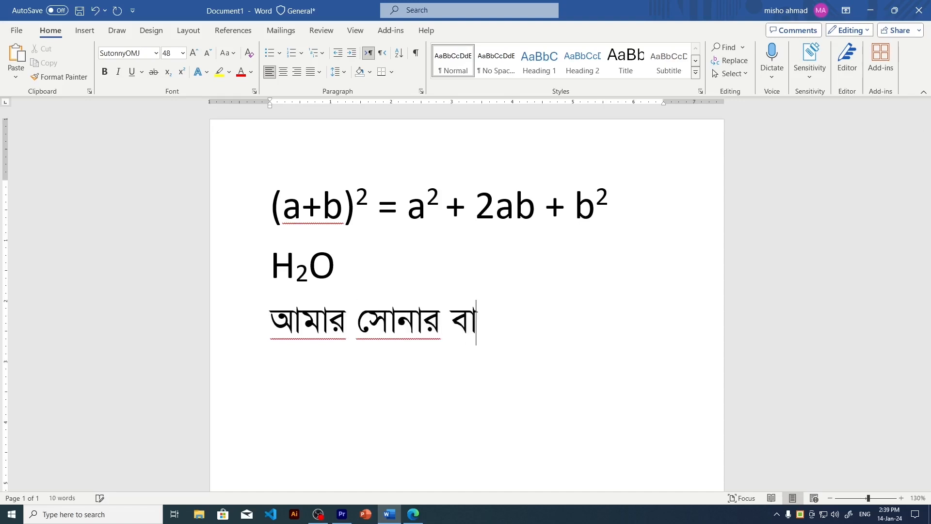
{"action": "type", "text": "sjv"}
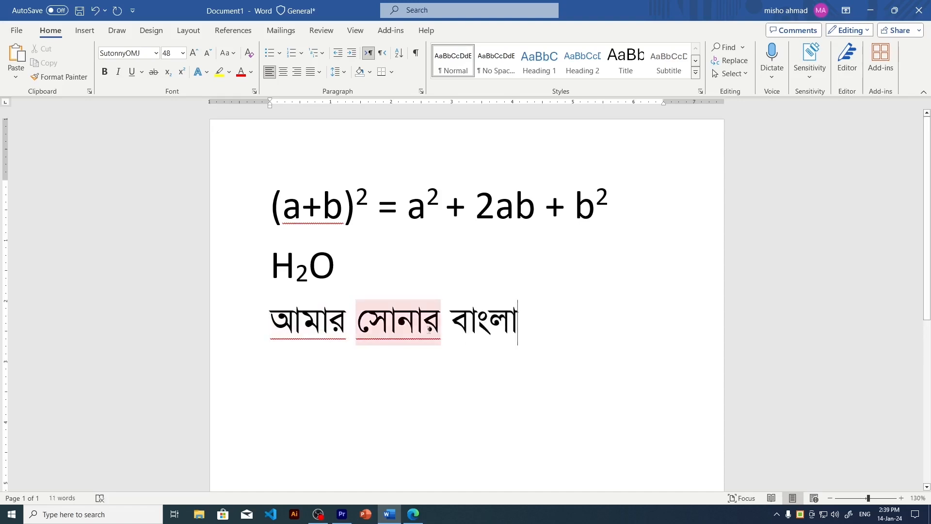
- Add the Bengali numeral ১ as a superscript directly after বাংলা
{"action": "left_click_drag", "start_coordinate": [491, 316], "coordinate": [509, 316]}
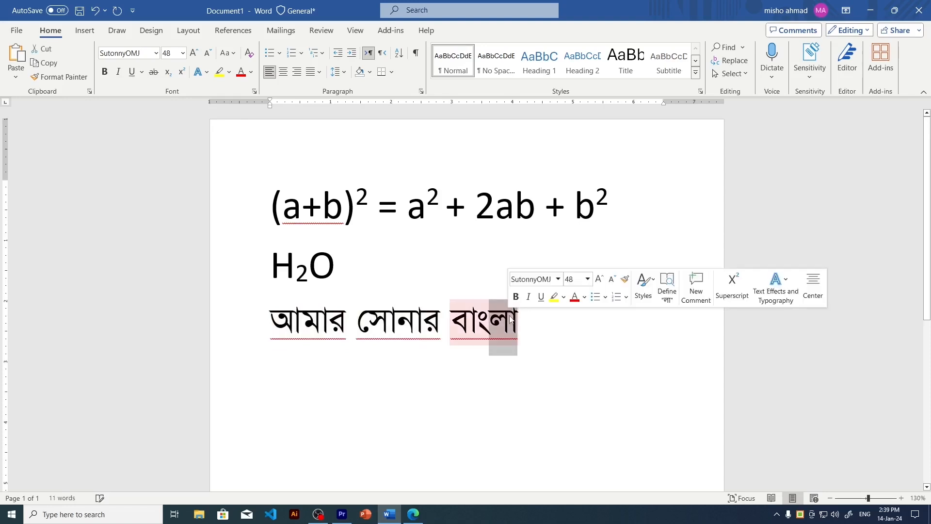
{"action": "left_click", "coordinate": [520, 318]}
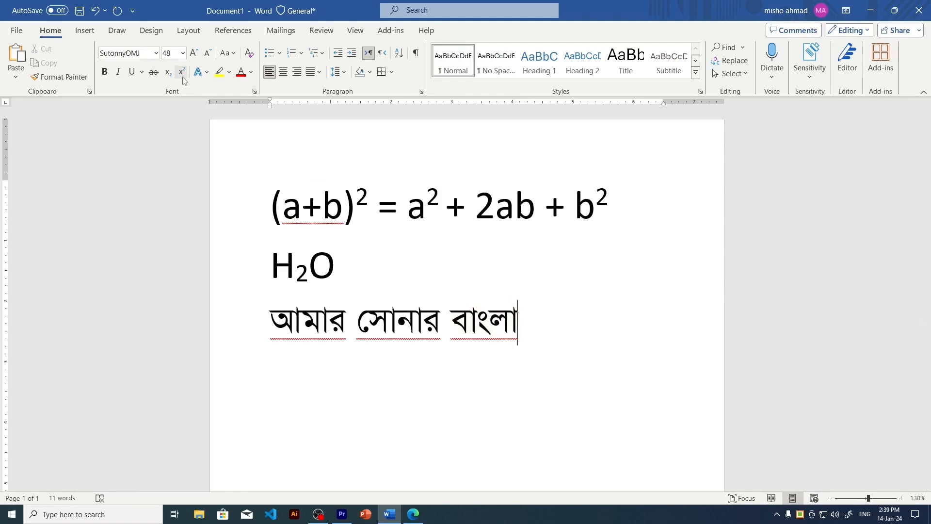
{"action": "key", "text": "ctrl+shift+plus"}
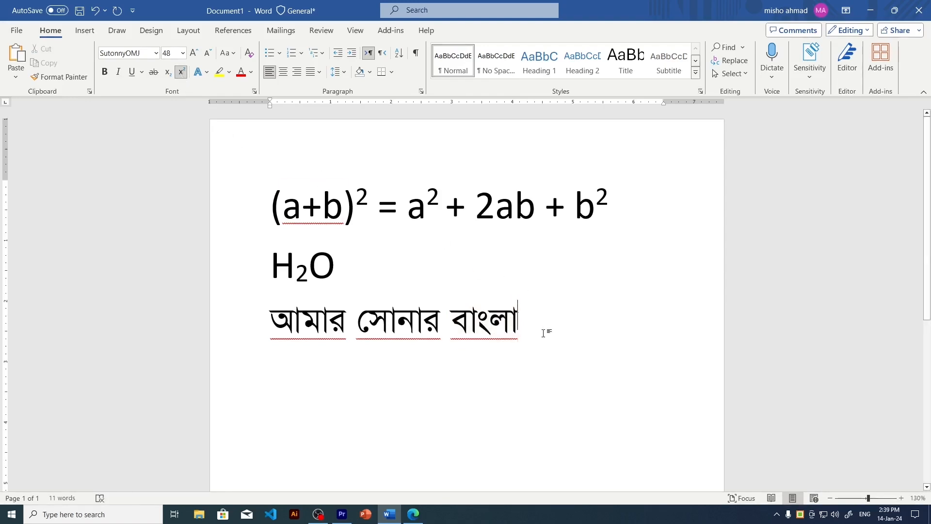
{"action": "type", "text": "1"}
{"action": "left_click_drag", "start_coordinate": [518, 320], "coordinate": [528, 321]}
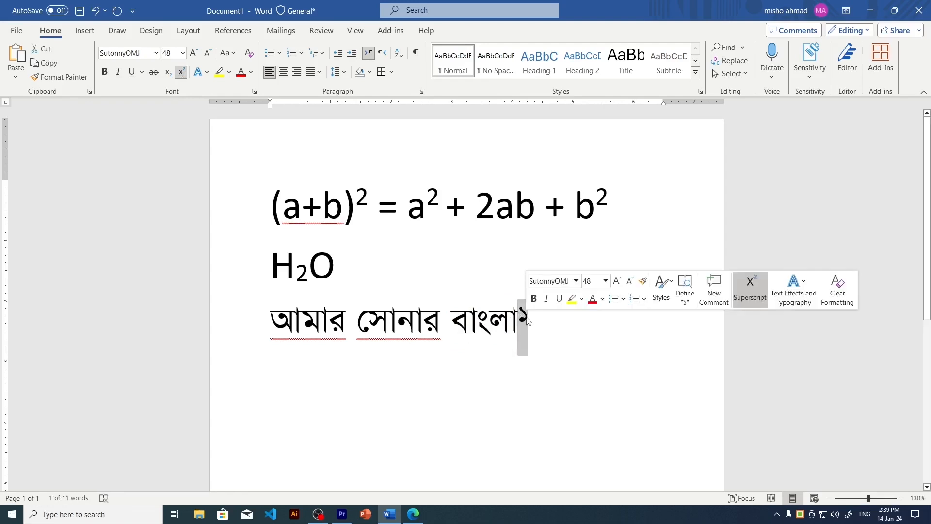
{"action": "left_click", "coordinate": [529, 327]}
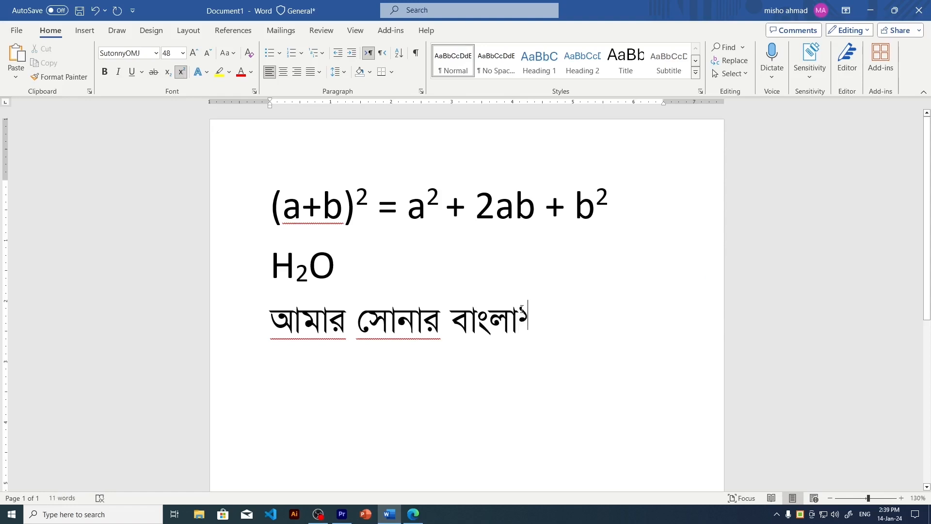